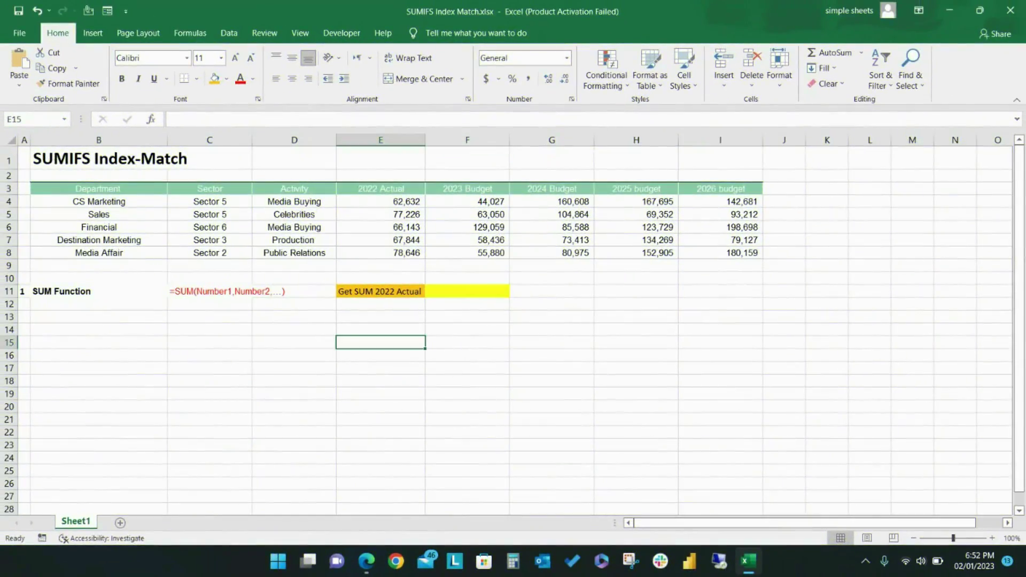
- Enter =SUM(E4:E8) in F11 so the 2022 Actual total shows 352,491
left_click(467, 291)
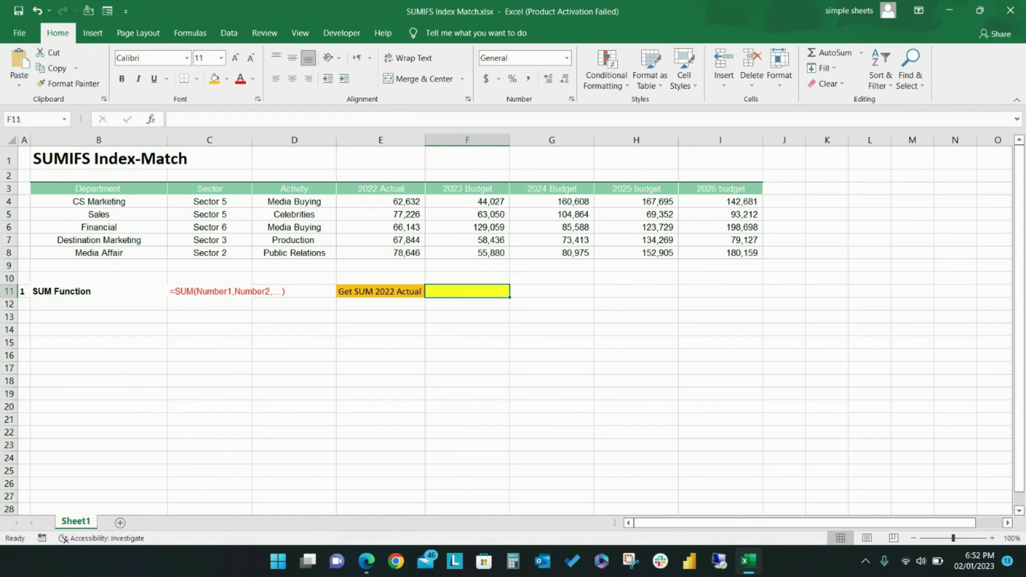
type("=sum")
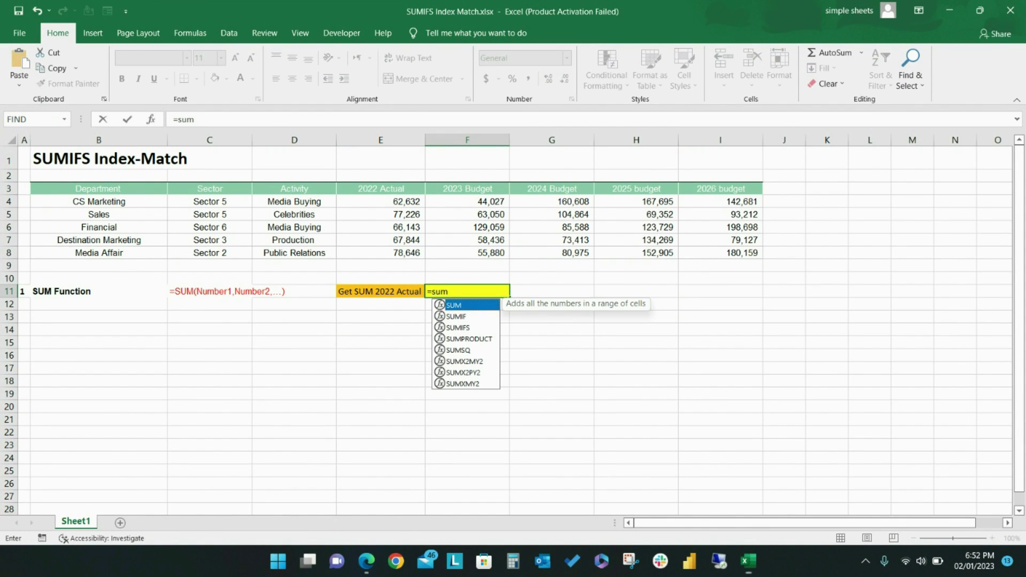
key("Tab")
left_click_drag(381, 202, 406, 253)
type(")")
key("Return")
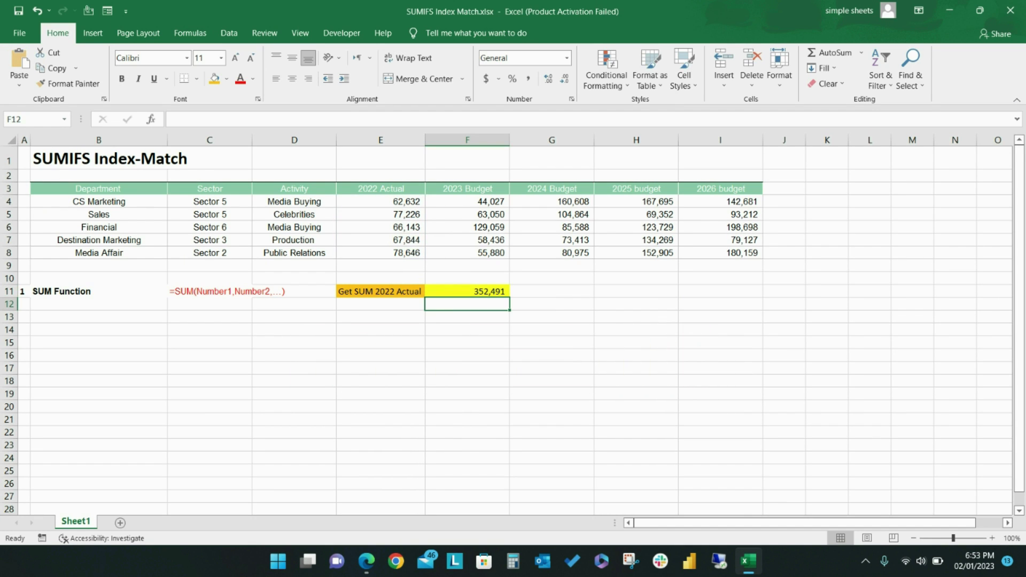
left_click(467, 291)
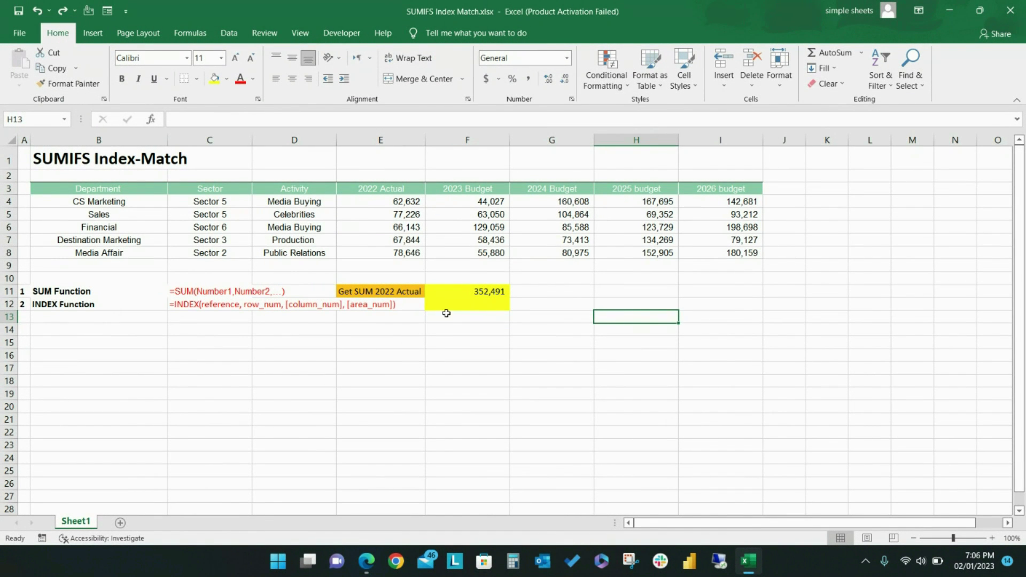
- Enter =INDEX(B3:I8,3,6) in F12 so it returns 104,864
left_click(468, 303)
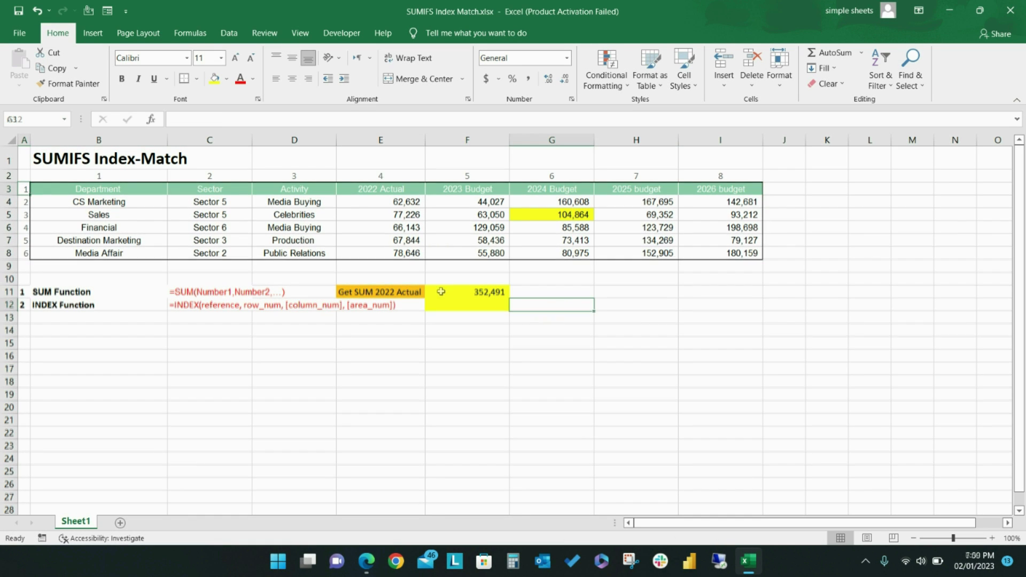
left_click(467, 307)
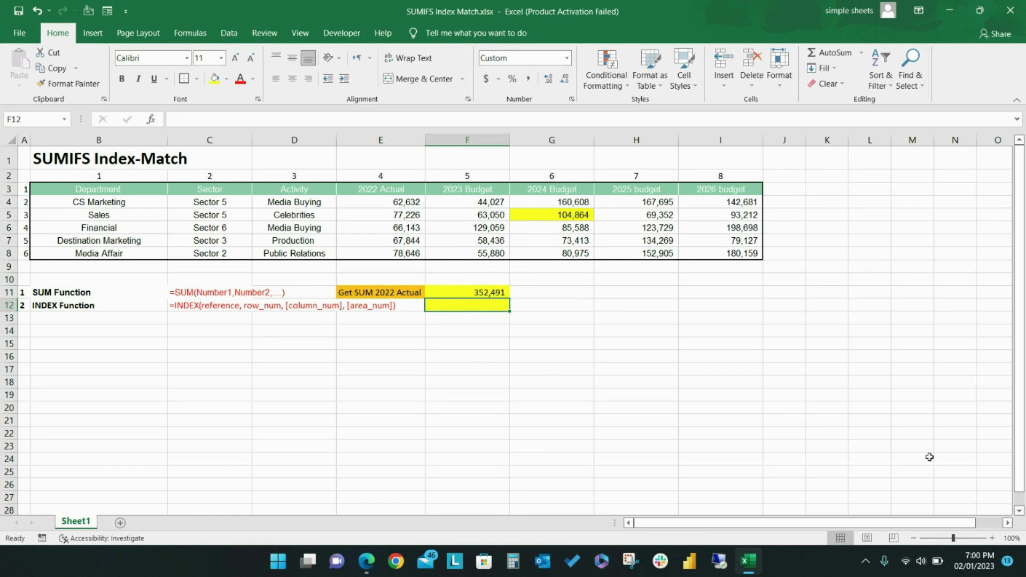
type("=ind")
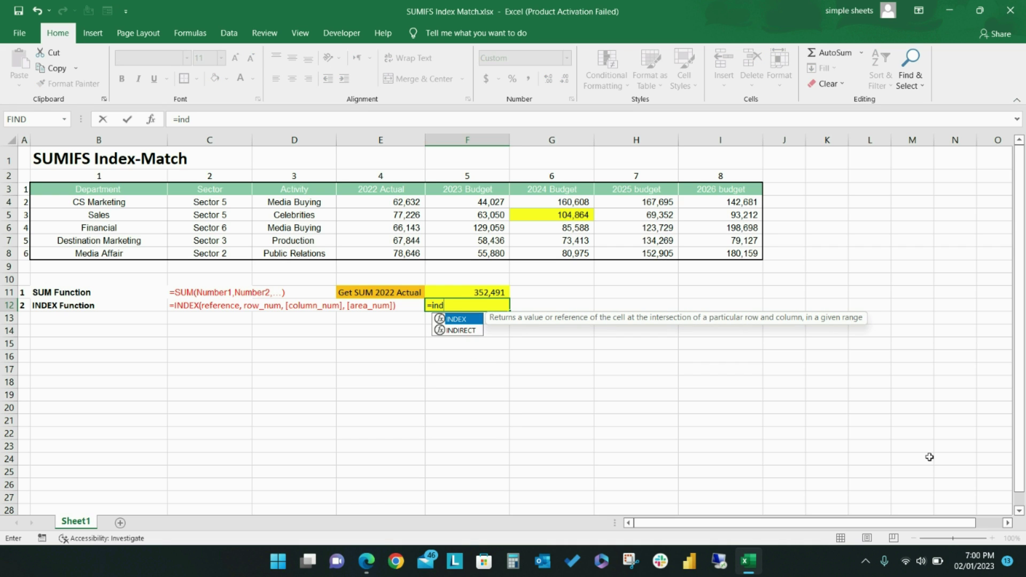
key("Tab")
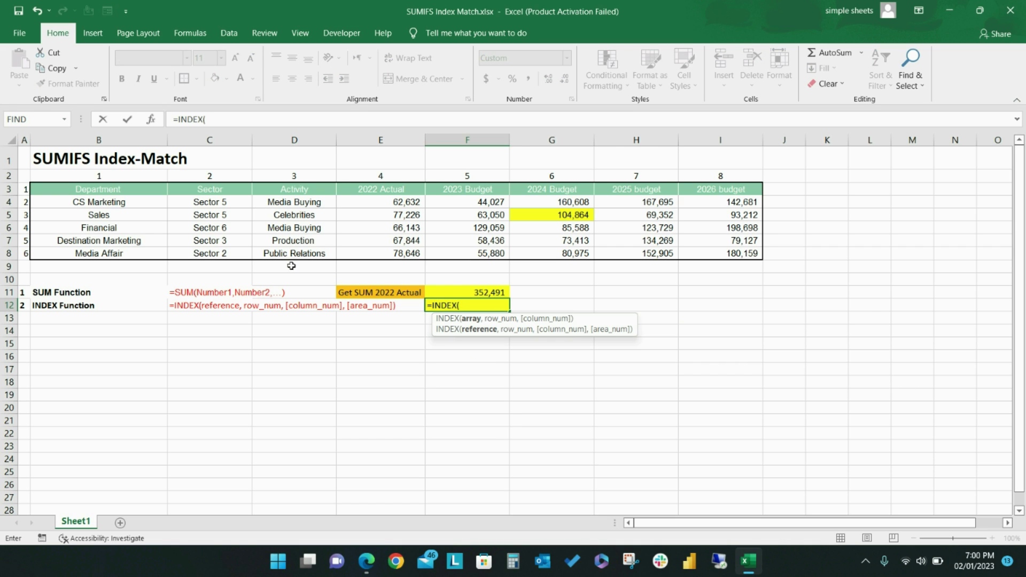
left_click_drag(78, 192, 730, 254)
type(",")
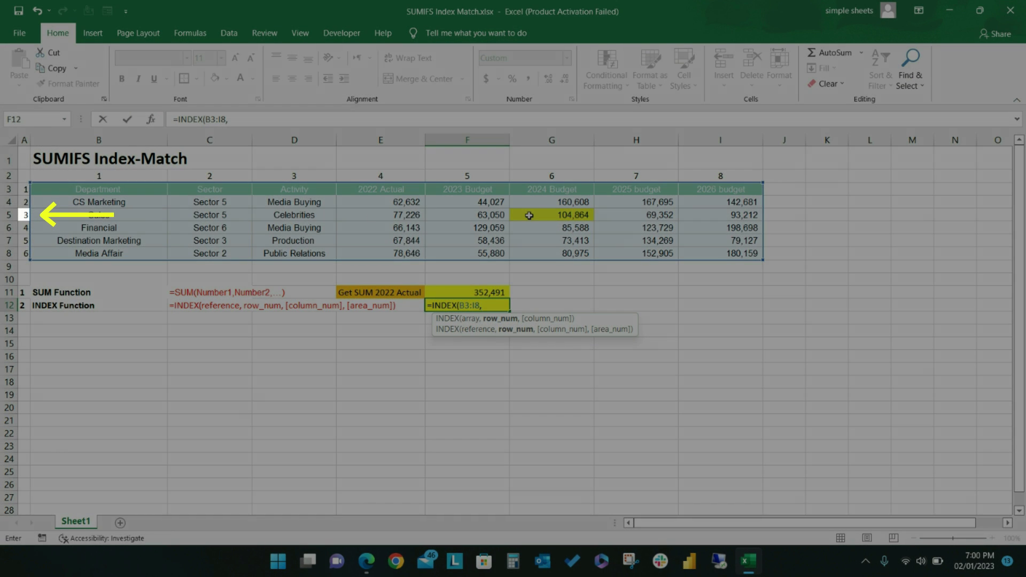
type("3,6")
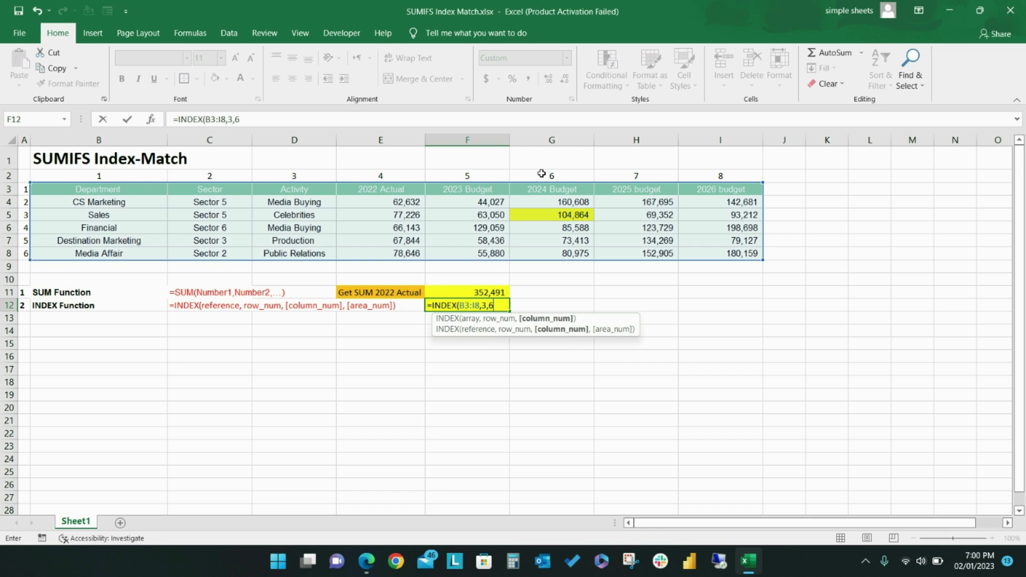
key("Return")
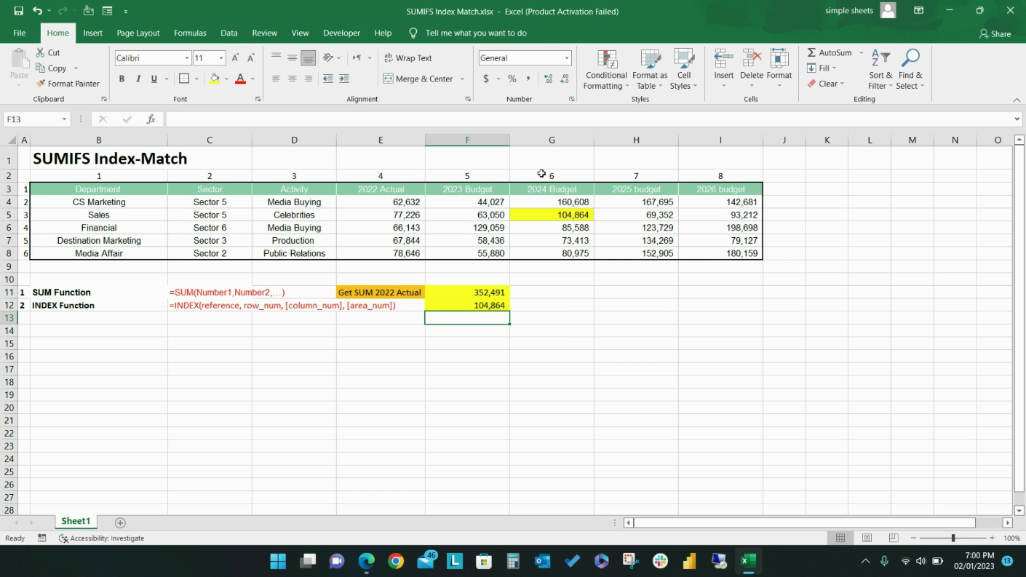
left_click(484, 305)
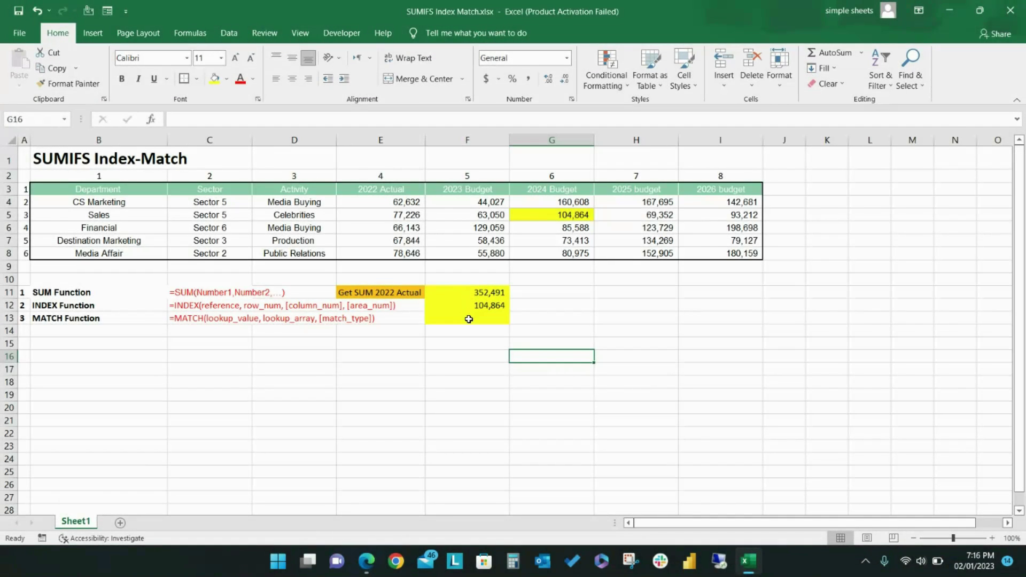
left_click(468, 318)
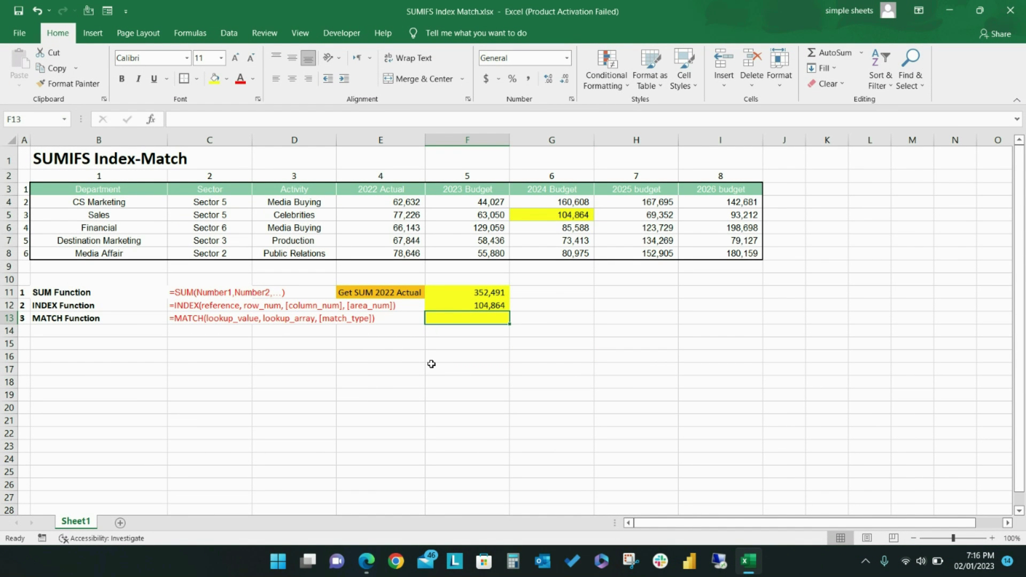
- Enter =MATCH(G5,G3:G8,0) in F13 with exact matching, returning 3
type("=matc")
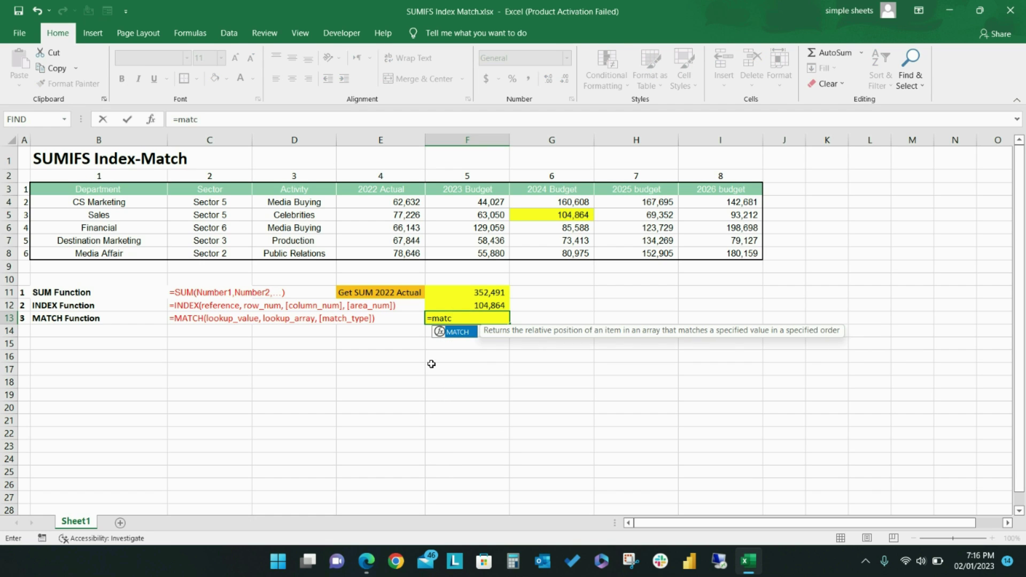
key("Tab")
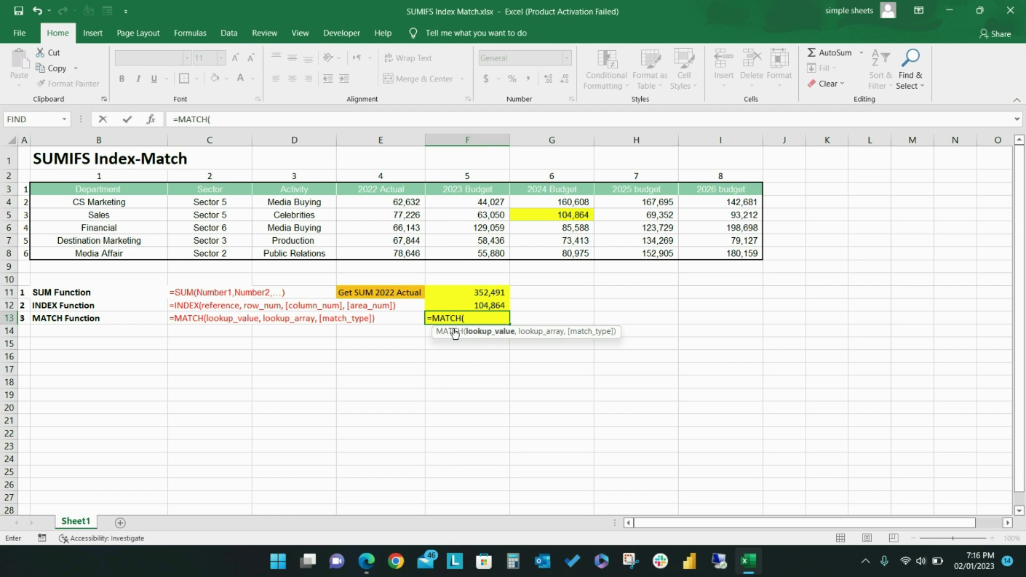
left_click(578, 216)
type(",")
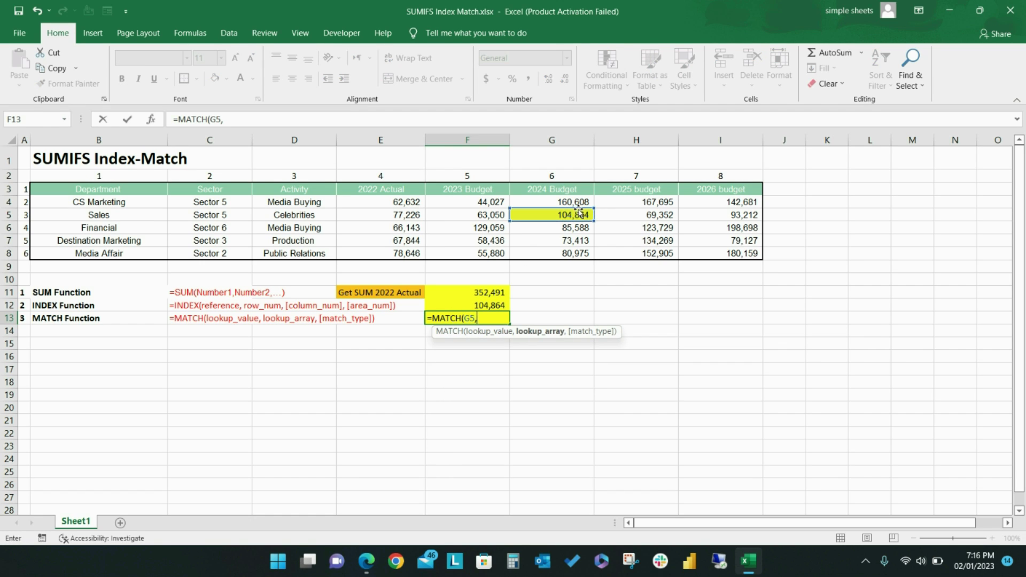
left_click_drag(579, 190, 578, 250)
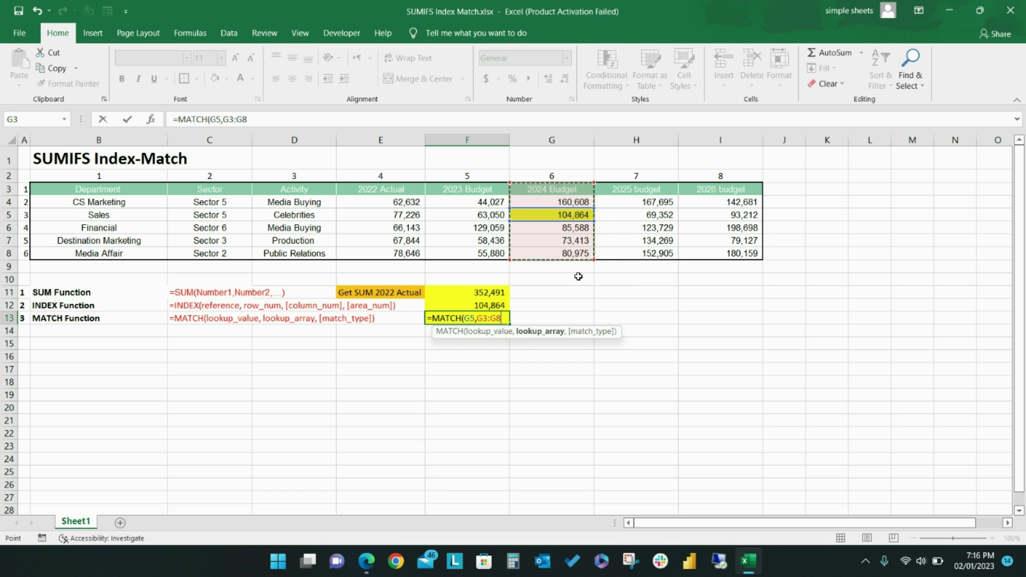
type(",")
double_click(535, 351)
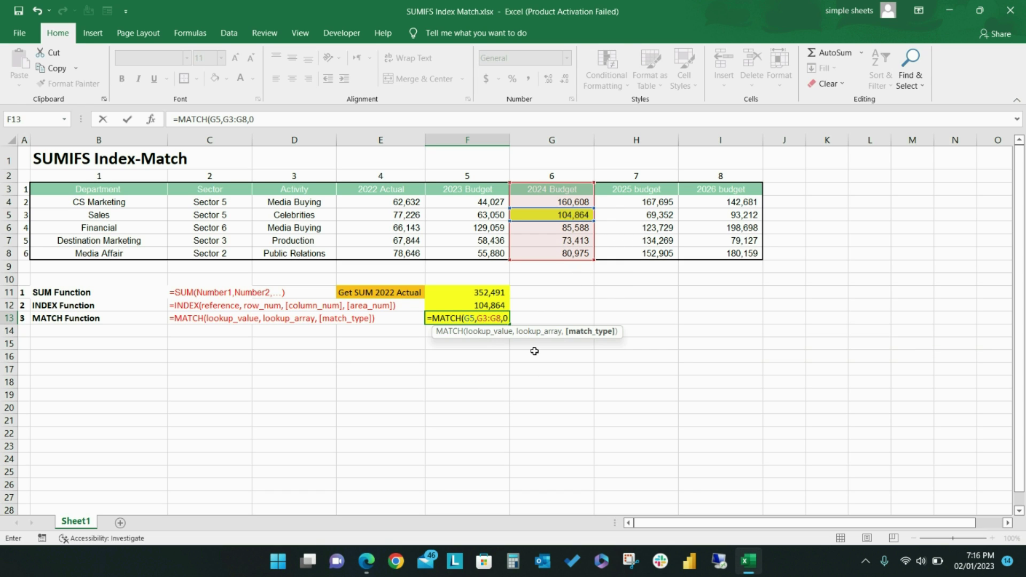
type(")")
key("Return")
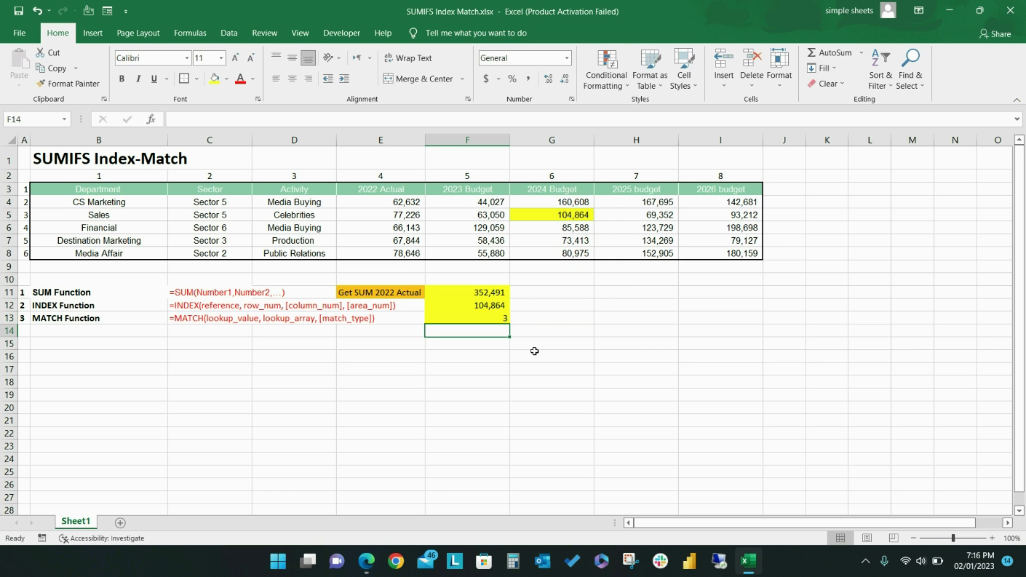
- Check the MATCH result against G5 and mark the Sales row as the matched row
left_click(492, 317)
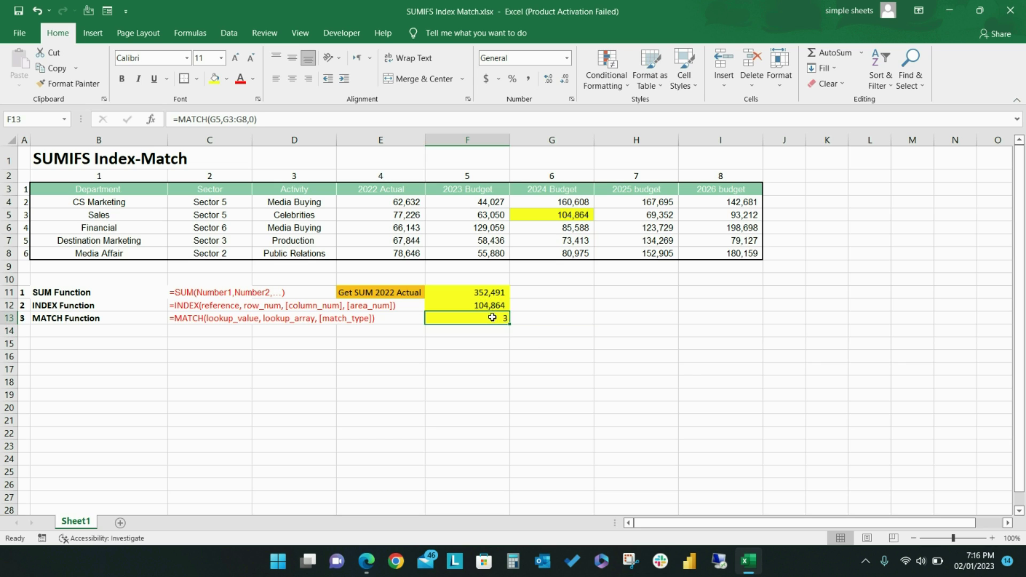
left_click(567, 210)
left_click(13, 215)
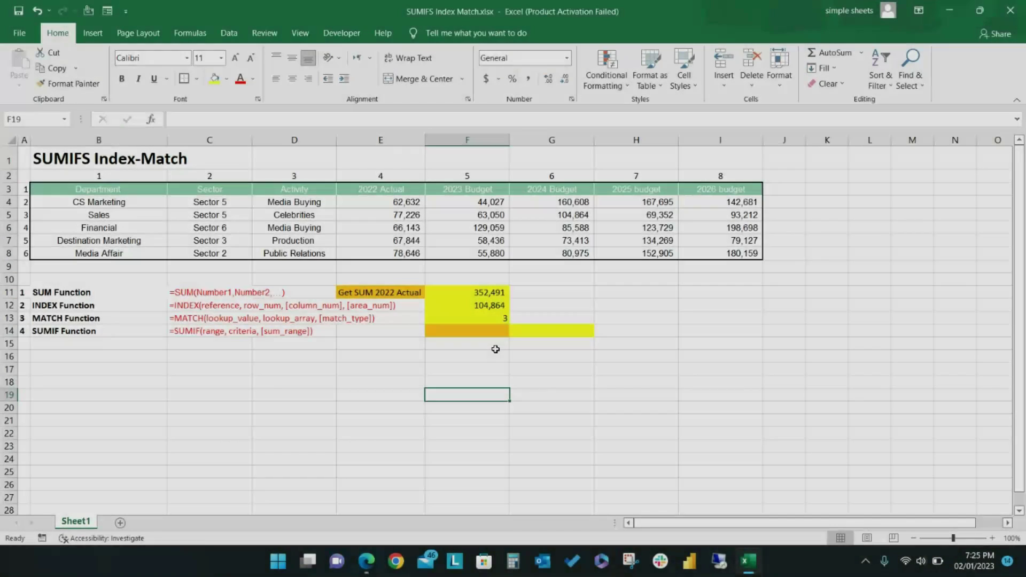
- Choose Financial as the department in F14's dropdown
left_click(489, 347)
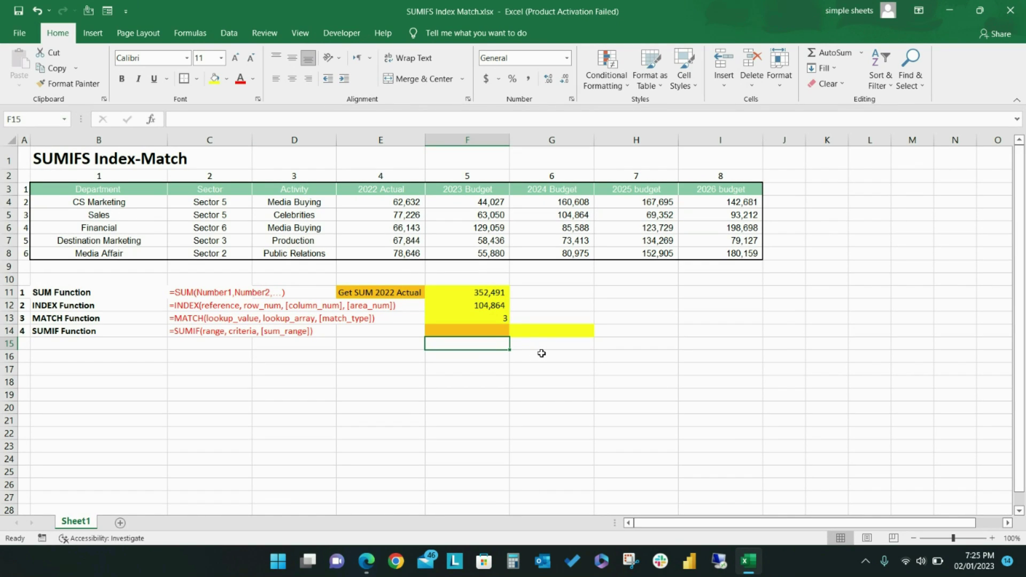
left_click(462, 331)
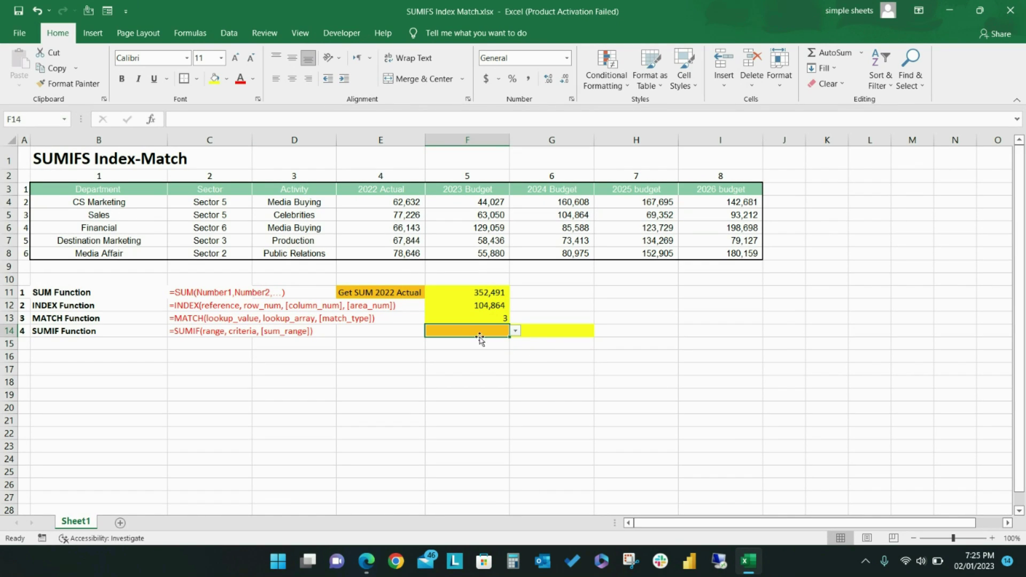
left_click(515, 331)
left_click(473, 361)
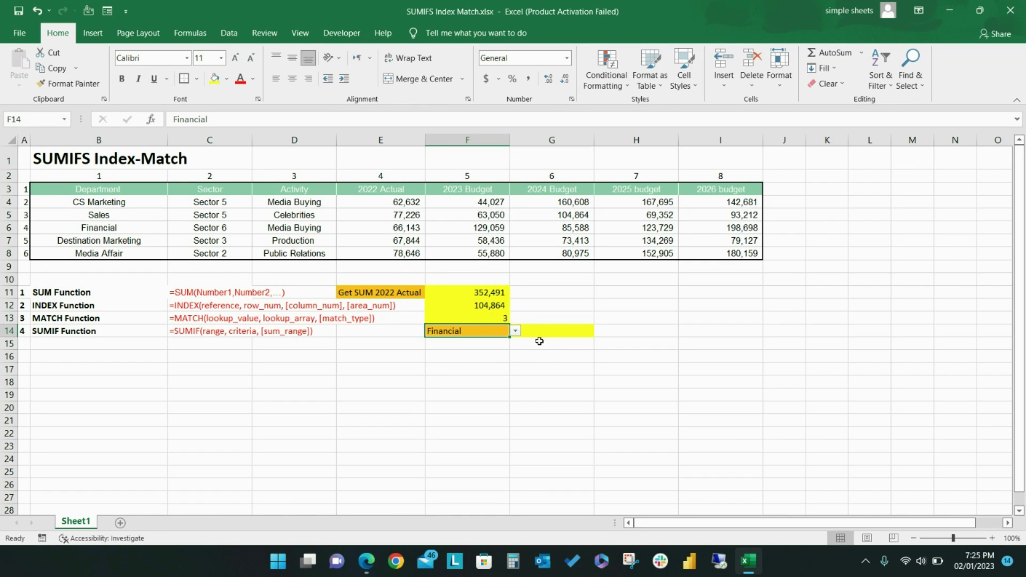
- Enter =SUMIF(B3:B8,F14,E3:E8) in G14
left_click(552, 332)
type("=sum")
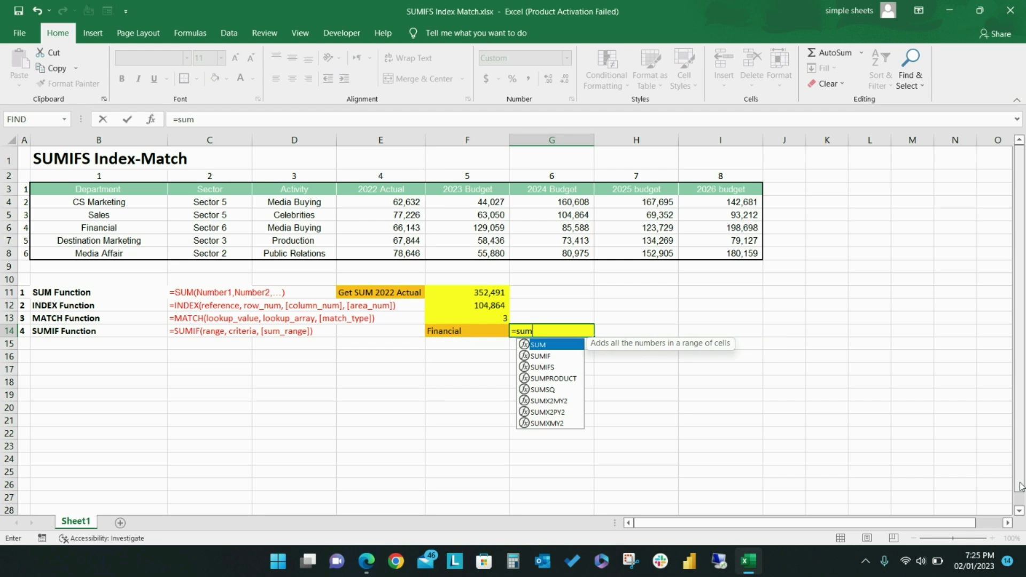
type("if")
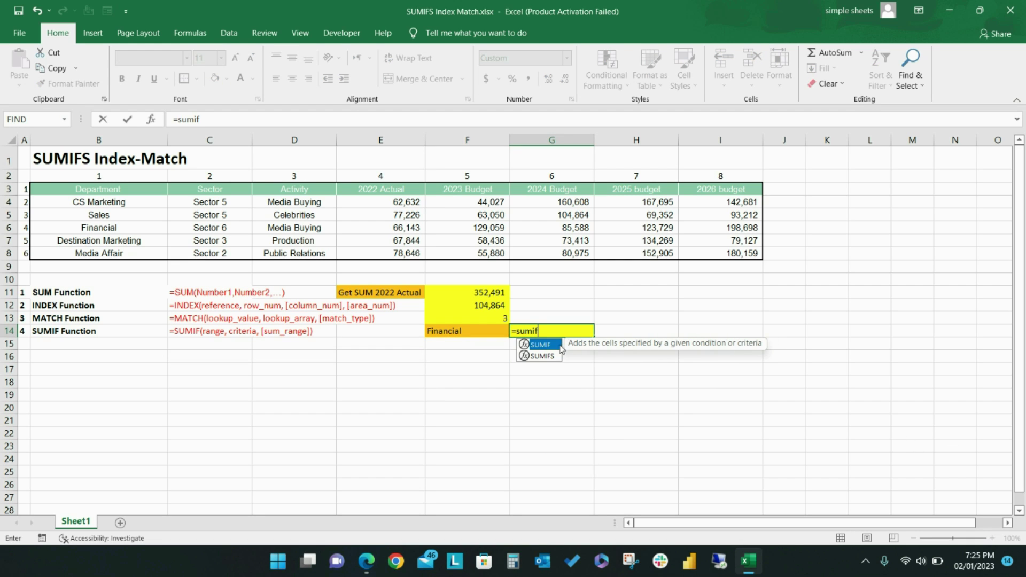
double_click(543, 344)
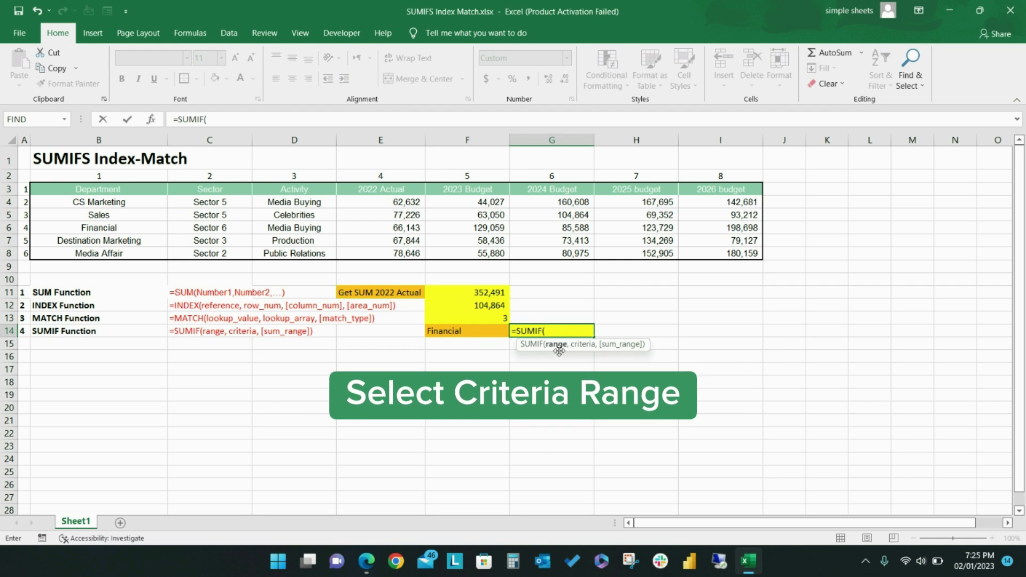
left_click_drag(96, 188, 104, 252)
type(",")
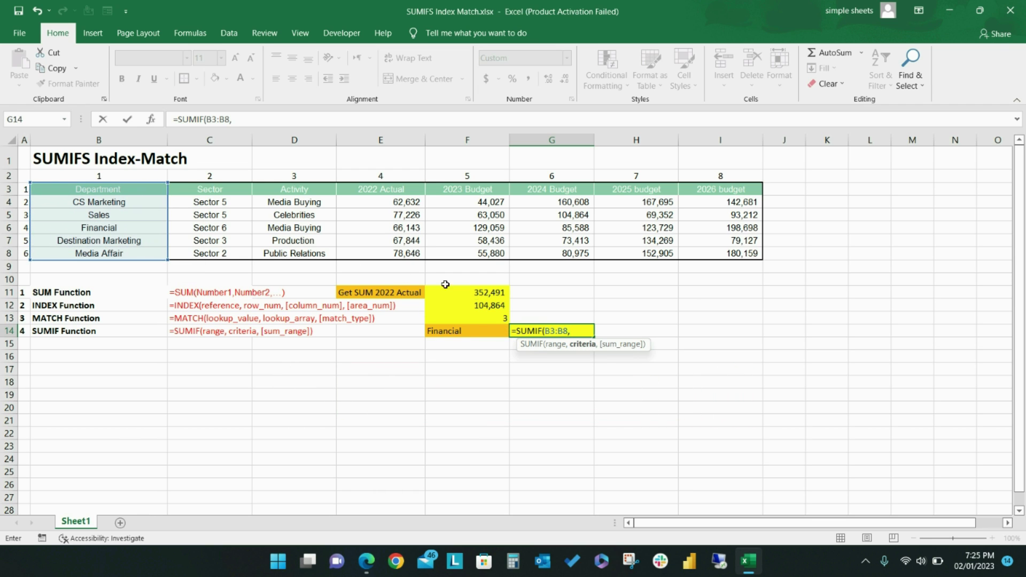
left_click(473, 332)
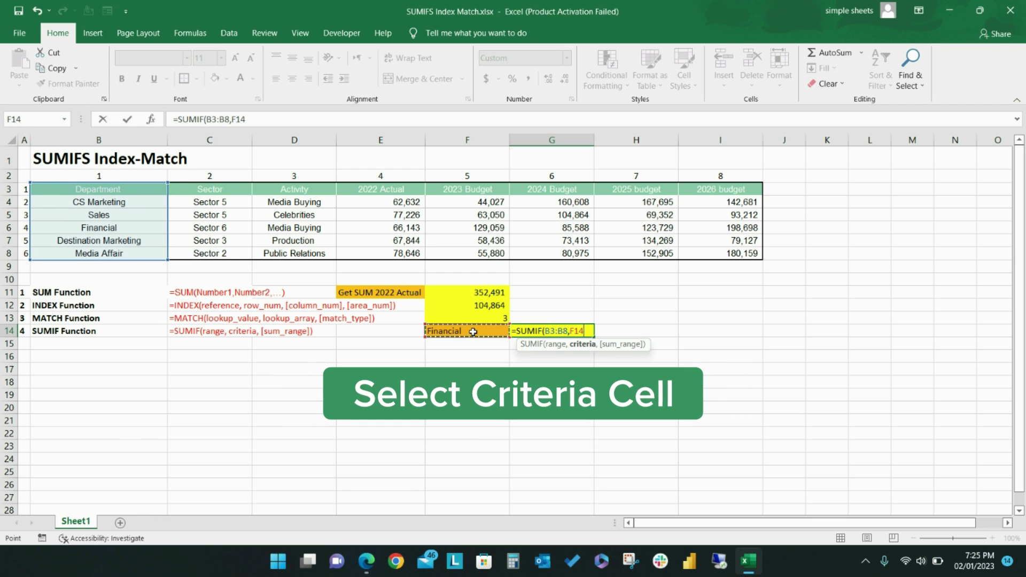
type(",")
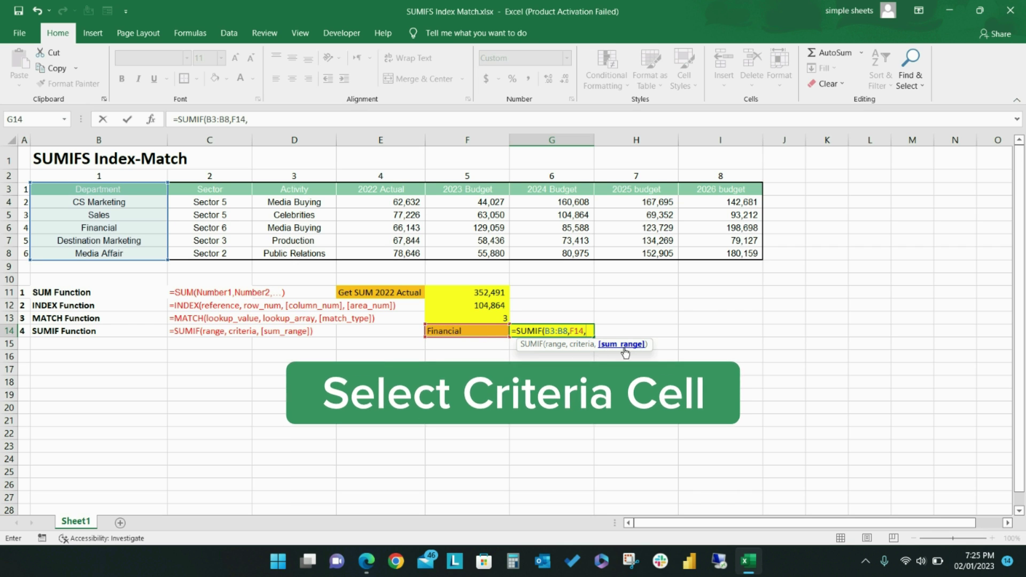
left_click_drag(366, 189, 393, 250)
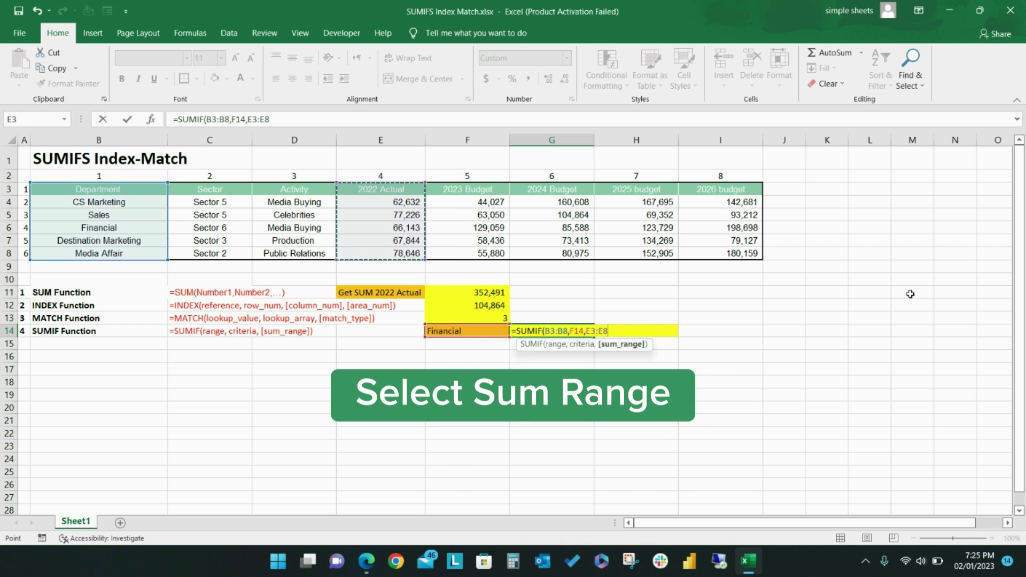
type(")")
key("Return")
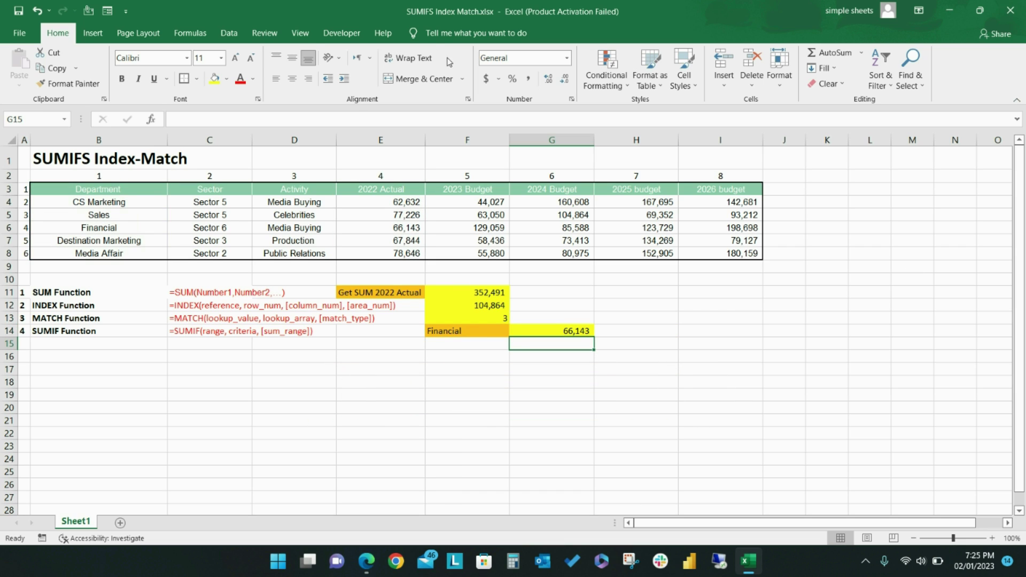
- Test the SUMIF by picking Sales, then Destination Marketing (67,844) in F14
left_click(505, 334)
left_click(516, 331)
left_click(459, 352)
left_click(560, 330)
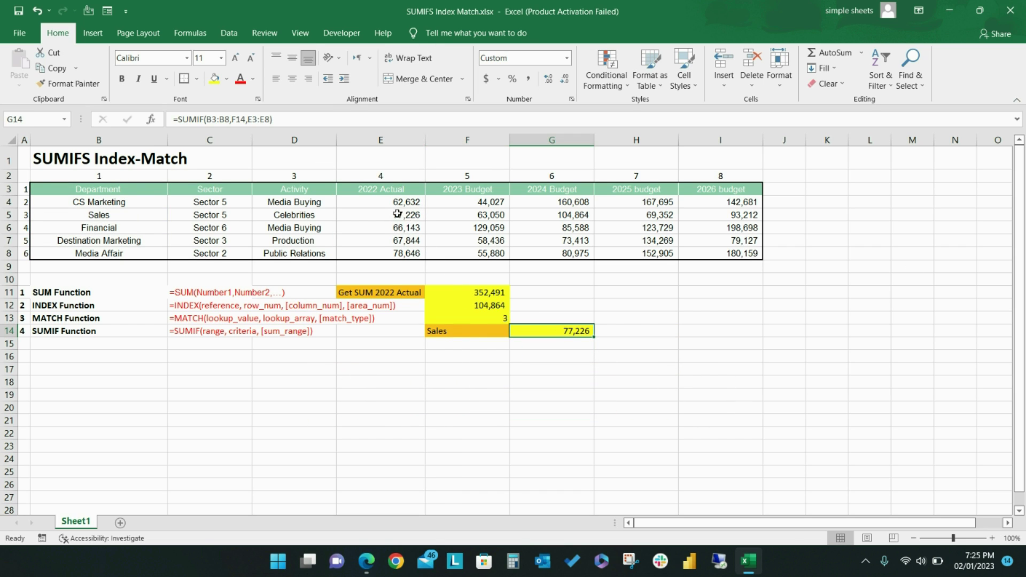
left_click(486, 333)
left_click(516, 331)
left_click(460, 372)
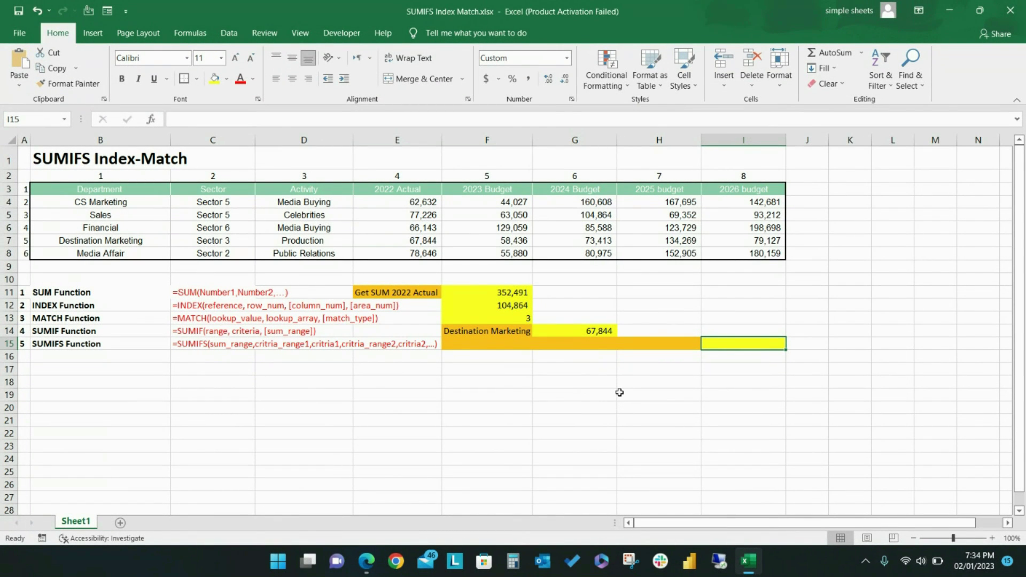
- Pick Sales in F15, Sector 5 in G15 and Celebrities in H15 from their dropdowns
left_click(619, 392)
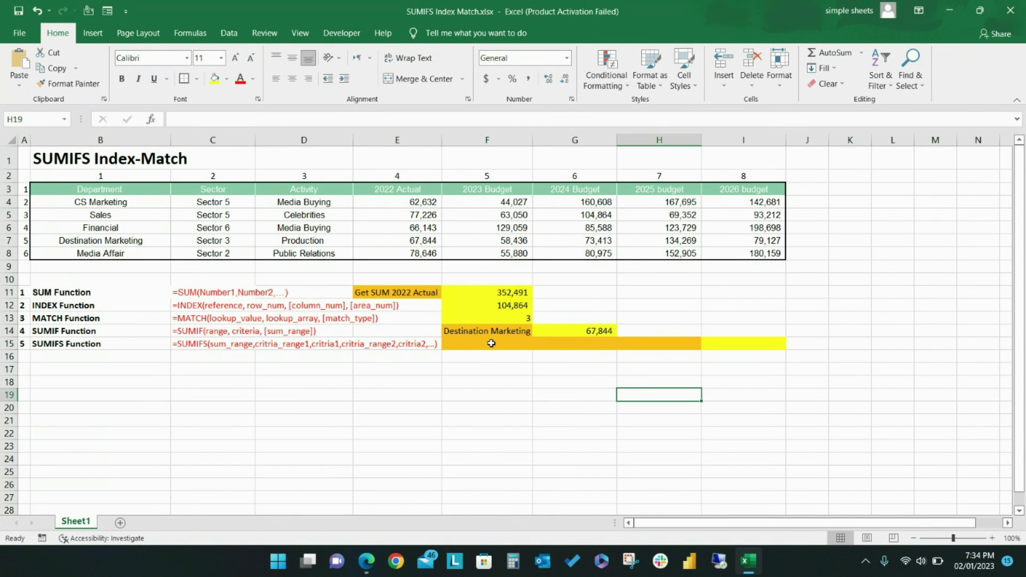
left_click(528, 343)
left_click(538, 345)
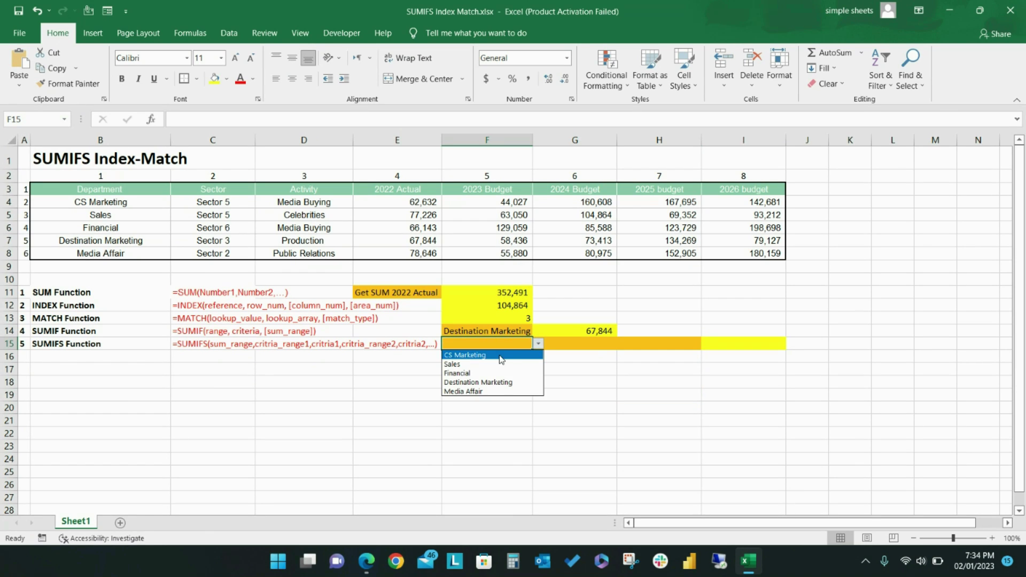
left_click(465, 363)
left_click(594, 345)
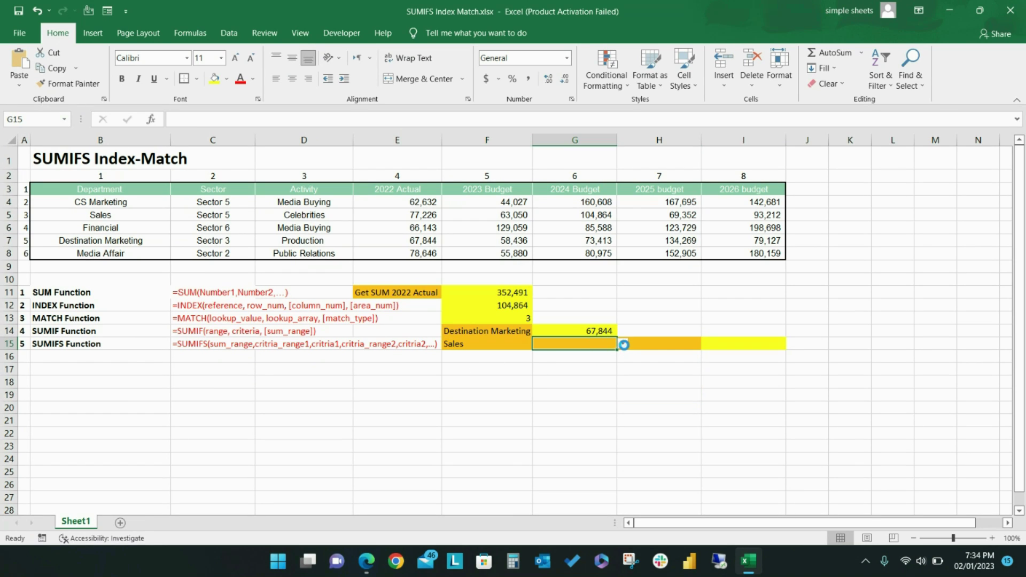
left_click(623, 344)
left_click(597, 364)
left_click(662, 348)
left_click(708, 345)
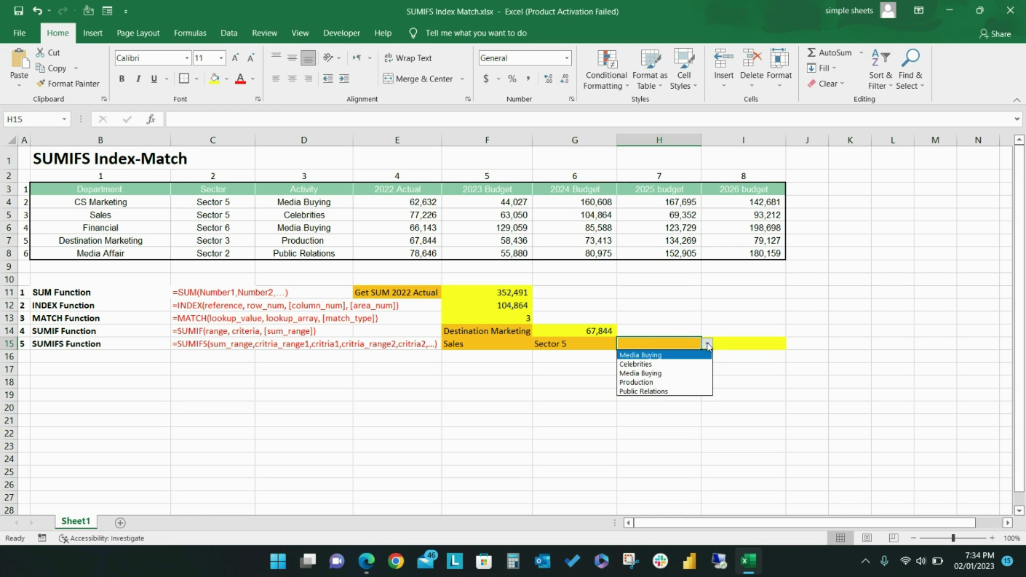
left_click(636, 364)
- Start =SUMIFS in I15 with sum range E4:E8 and criteria pair B4:B8, F15
left_click(565, 381)
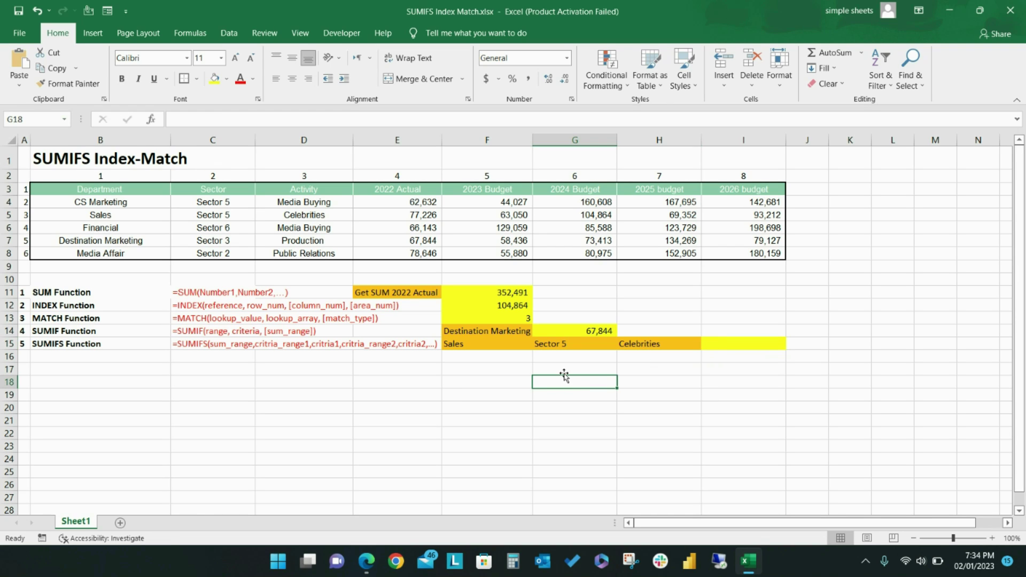
left_click(741, 345)
type("=sum")
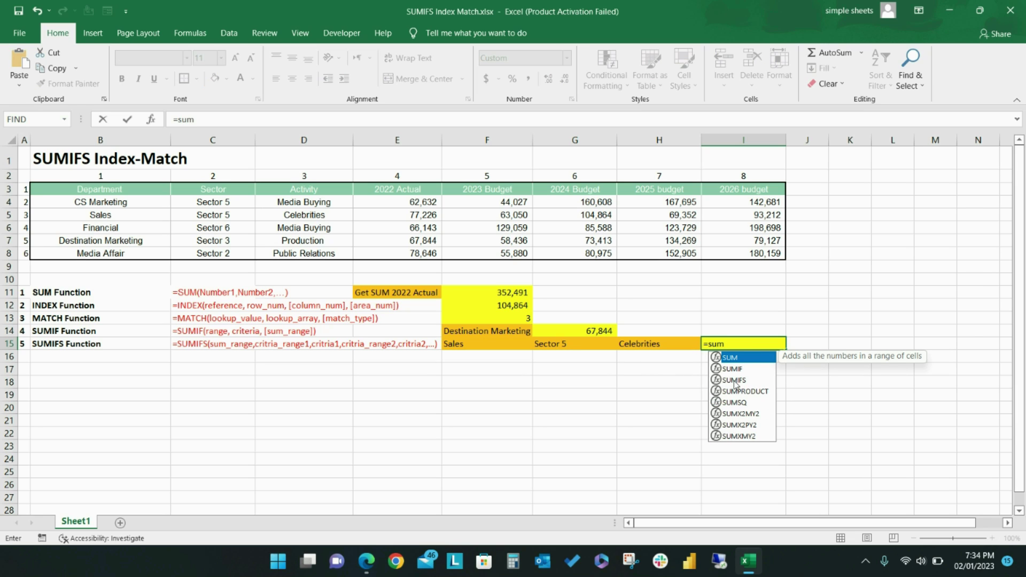
double_click(734, 380)
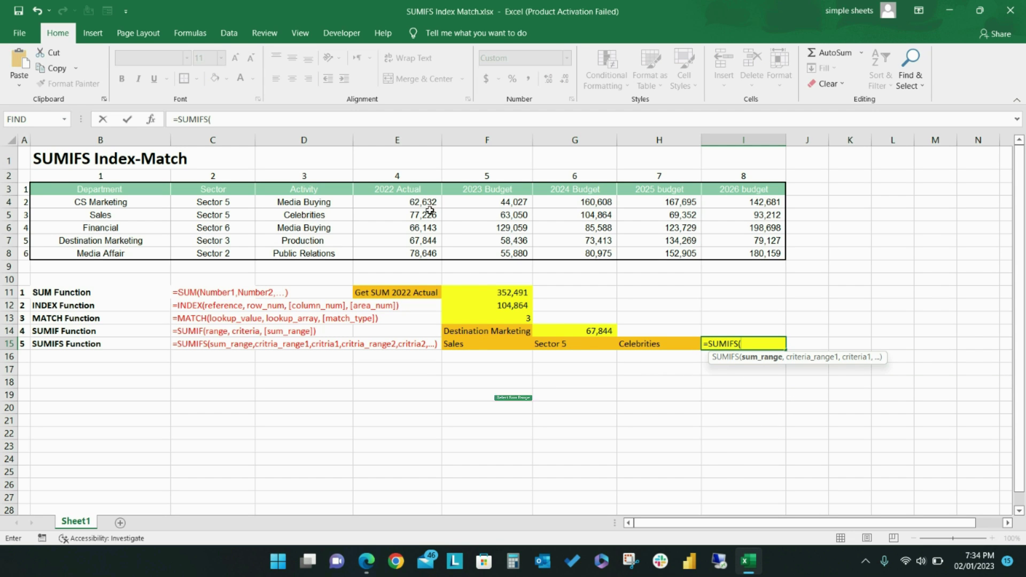
left_click_drag(427, 199, 424, 255)
type(",")
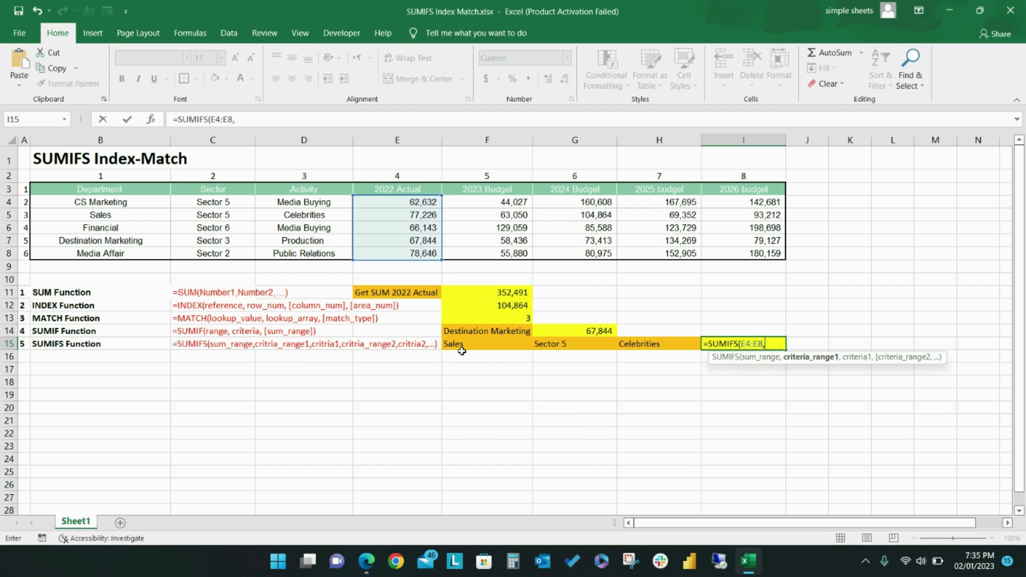
left_click_drag(109, 201, 109, 254)
type(",")
left_click(500, 344)
type(",")
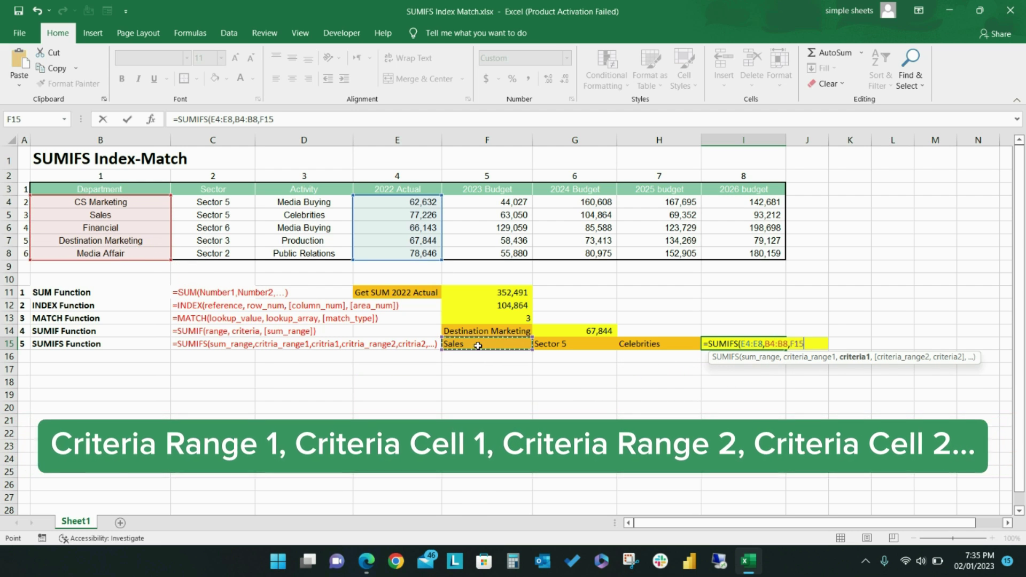
- Add the C4:C8, G15 and D4:D8, H15 criteria pairs and commit the formula
left_click_drag(219, 202, 233, 256)
type(",")
left_click(586, 345)
type(",")
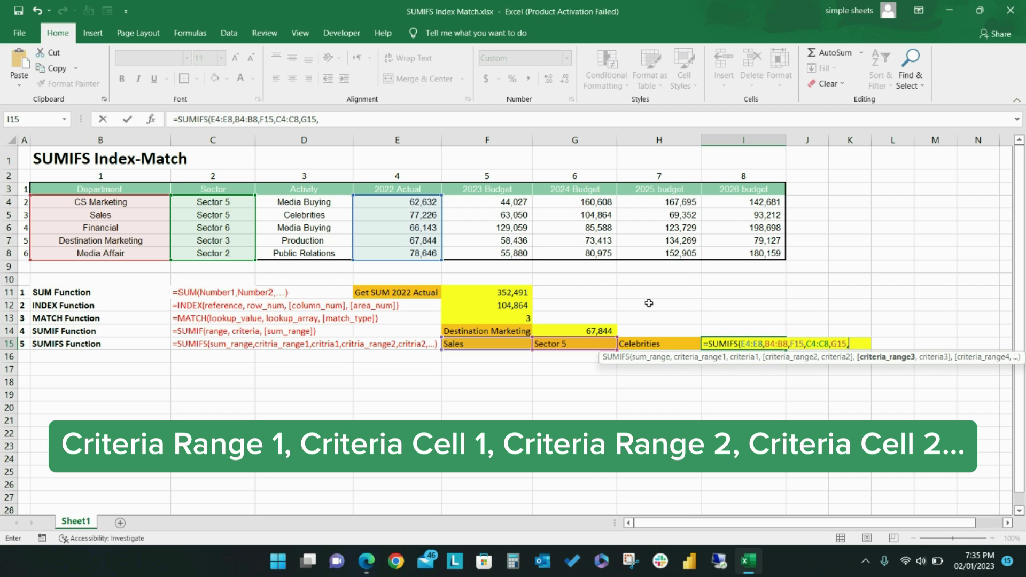
left_click_drag(305, 202, 304, 254)
type(",")
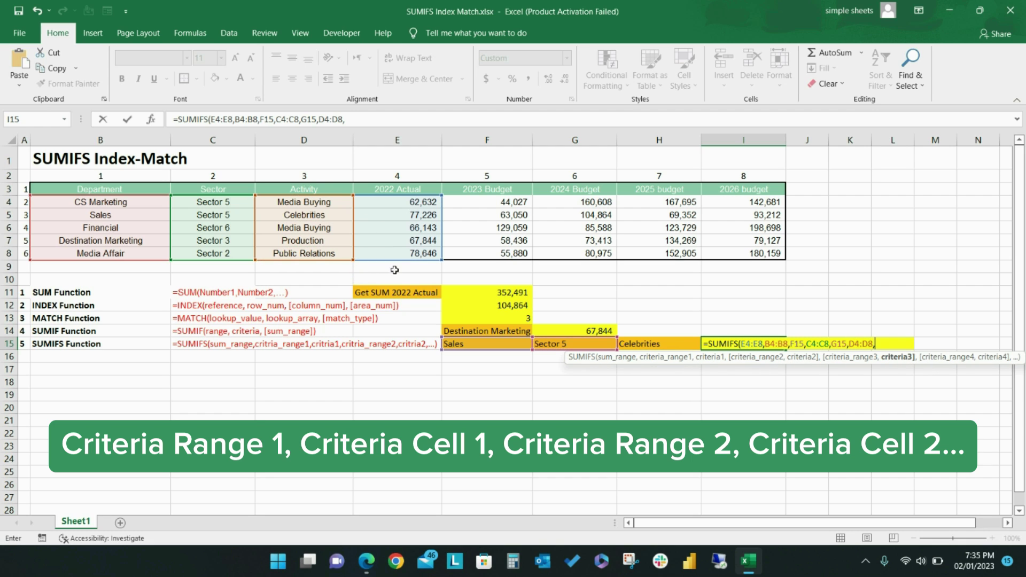
left_click(665, 344)
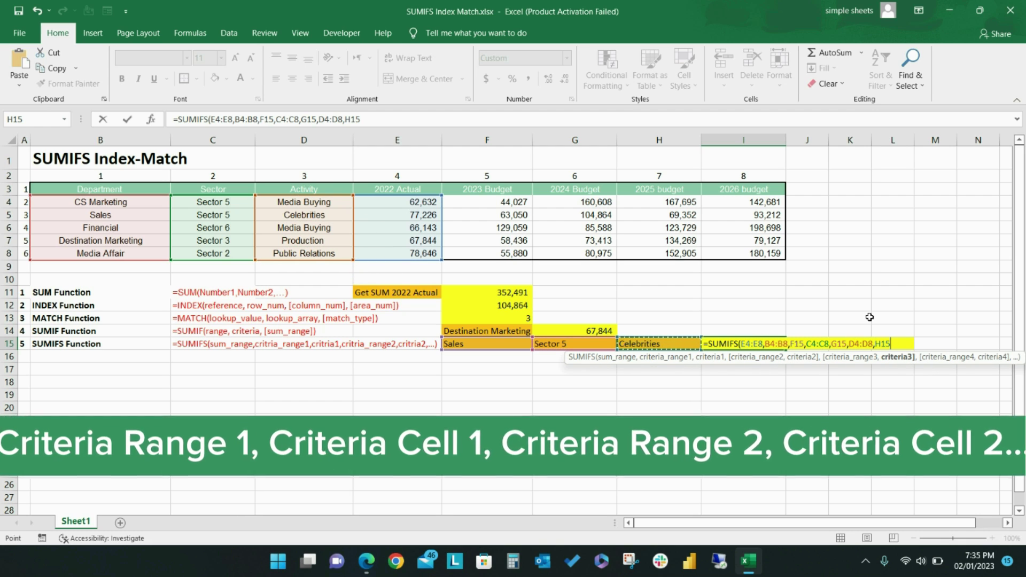
type(")")
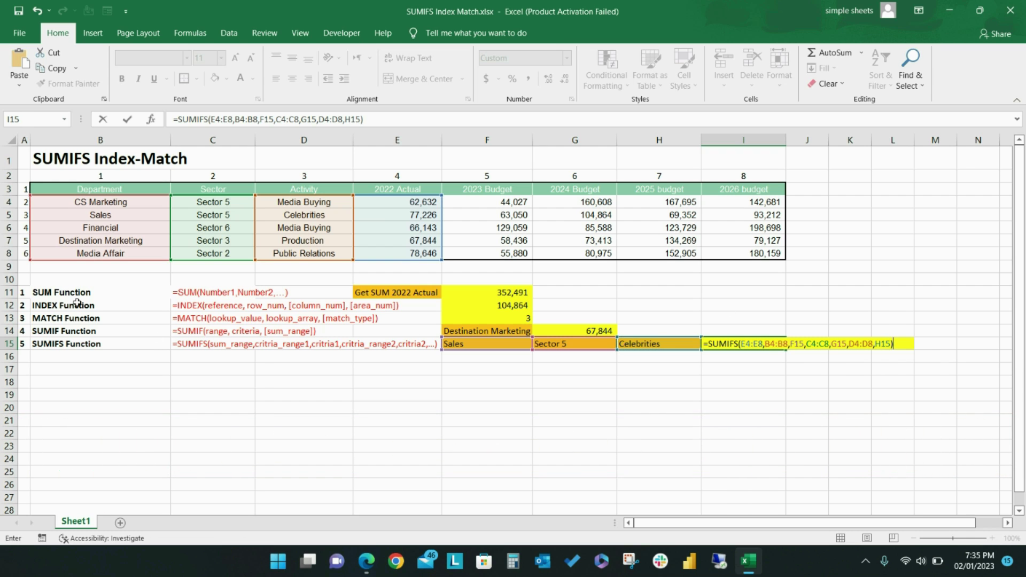
key("Return")
- Switch F15:H15 to Financial, Sector 6 and Media Buying, making I15 return 66,143
left_click(766, 340)
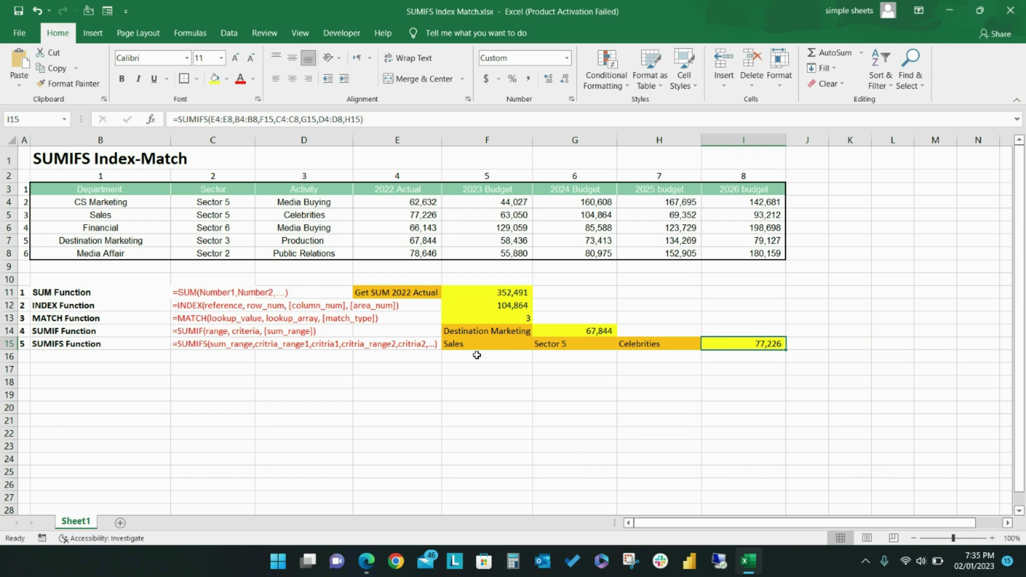
left_click(483, 346)
left_click(531, 345)
left_click(465, 374)
left_click(571, 346)
left_click(623, 343)
left_click(593, 373)
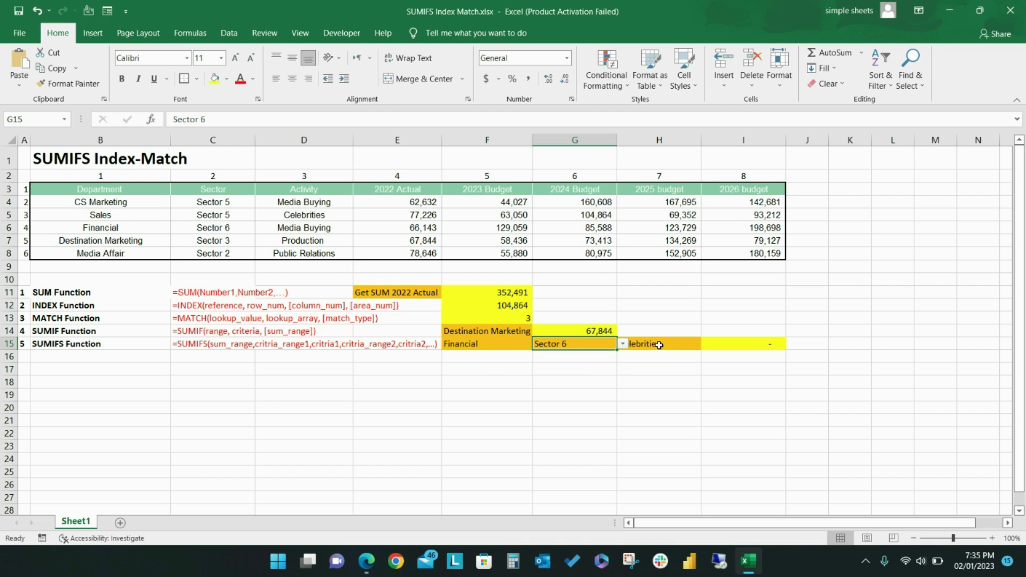
left_click(659, 344)
left_click(707, 344)
left_click(647, 356)
left_click(762, 347)
left_click(839, 425)
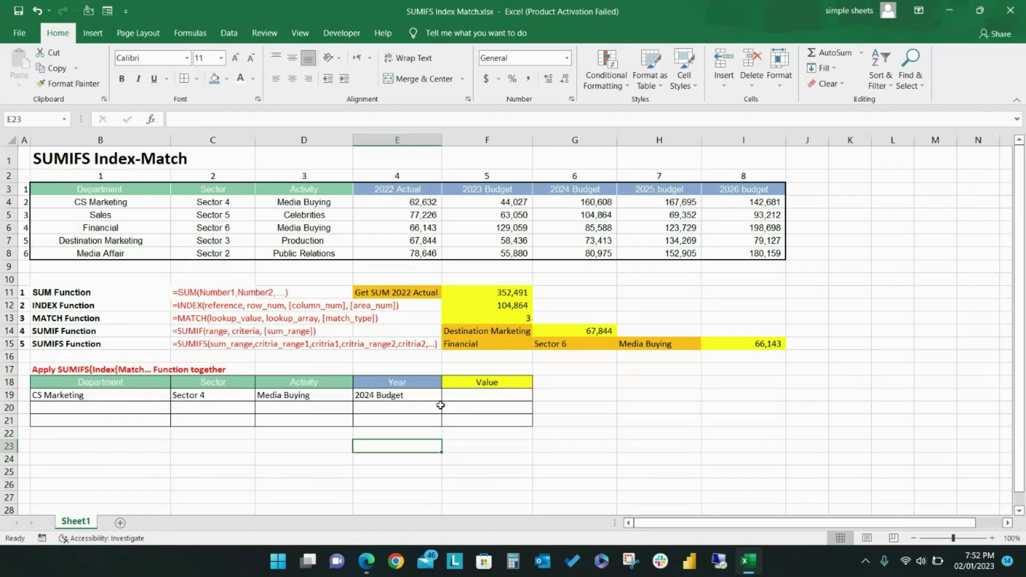
left_click(478, 395)
left_click(51, 369)
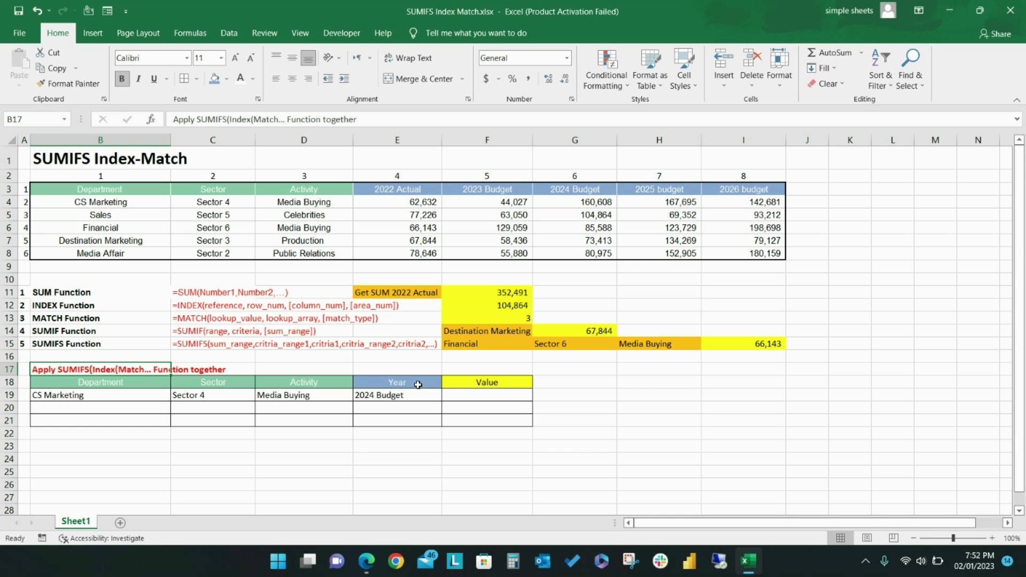
left_click_drag(411, 190, 737, 190)
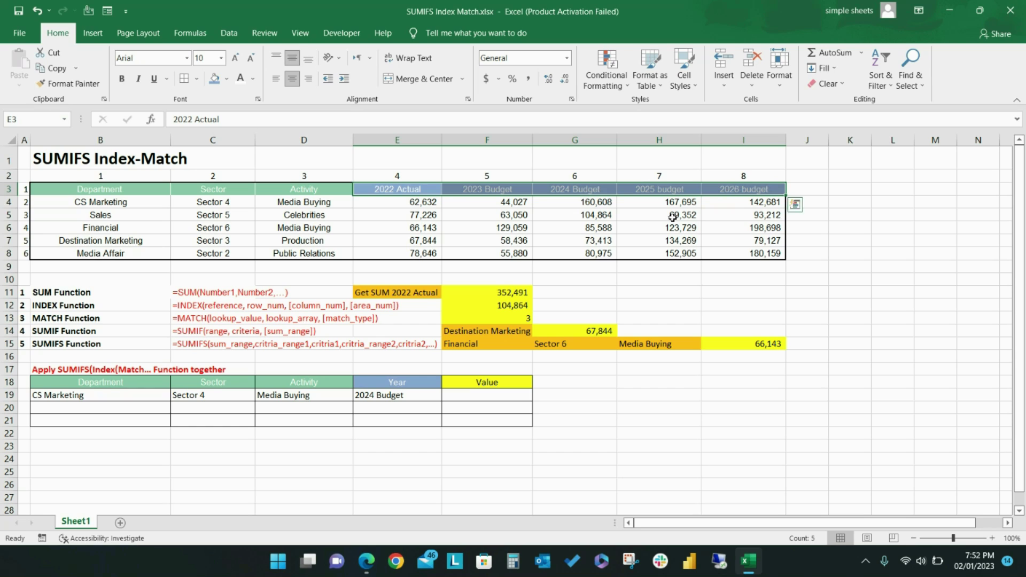
left_click(399, 399)
left_click(447, 395)
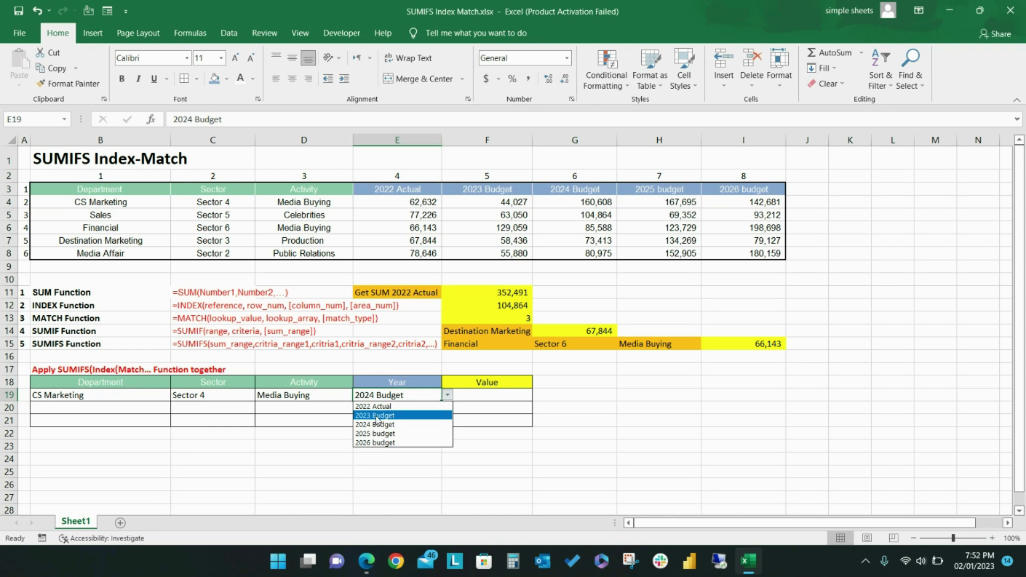
left_click(476, 396)
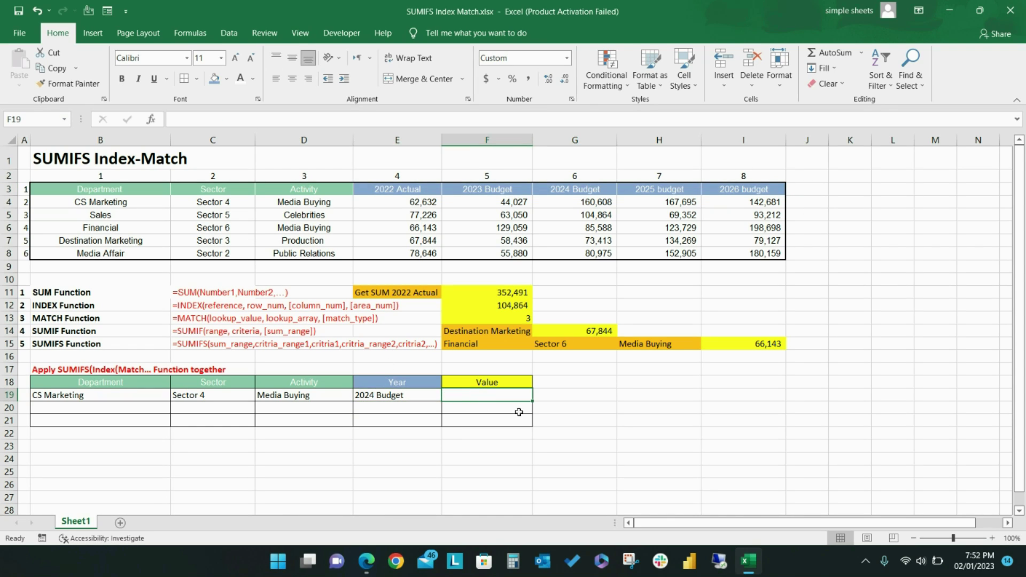
- Begin F19 with =SUMIFS(INDEX( over the yearly figures E4:I8
type("=sum")
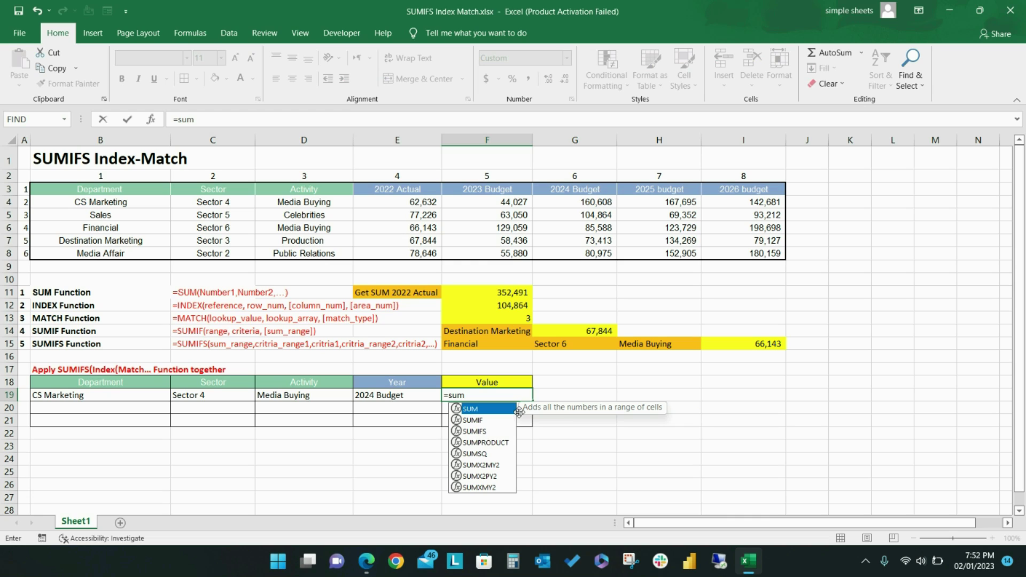
key("Down")
key("Down")
key("Tab")
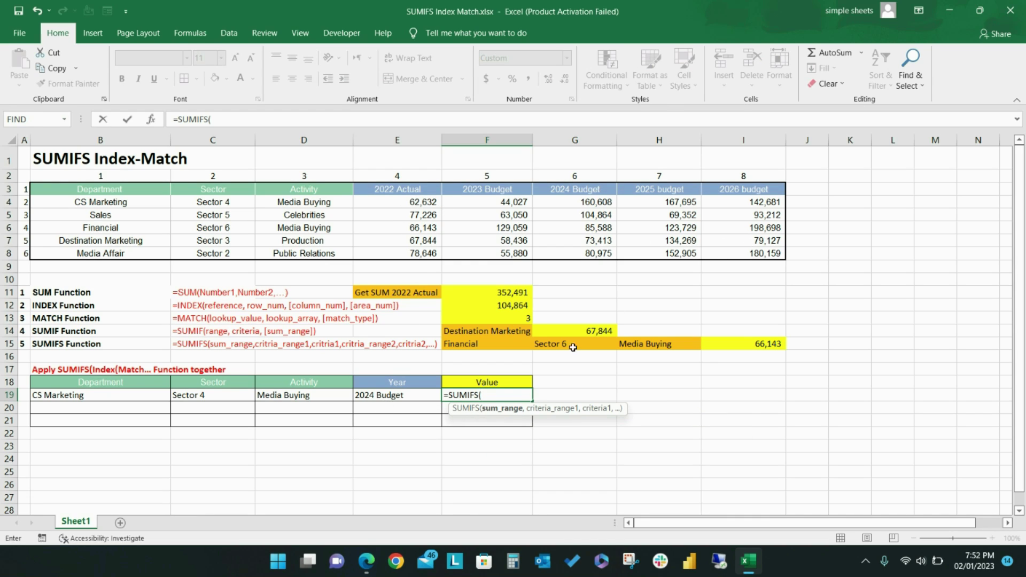
type("ind")
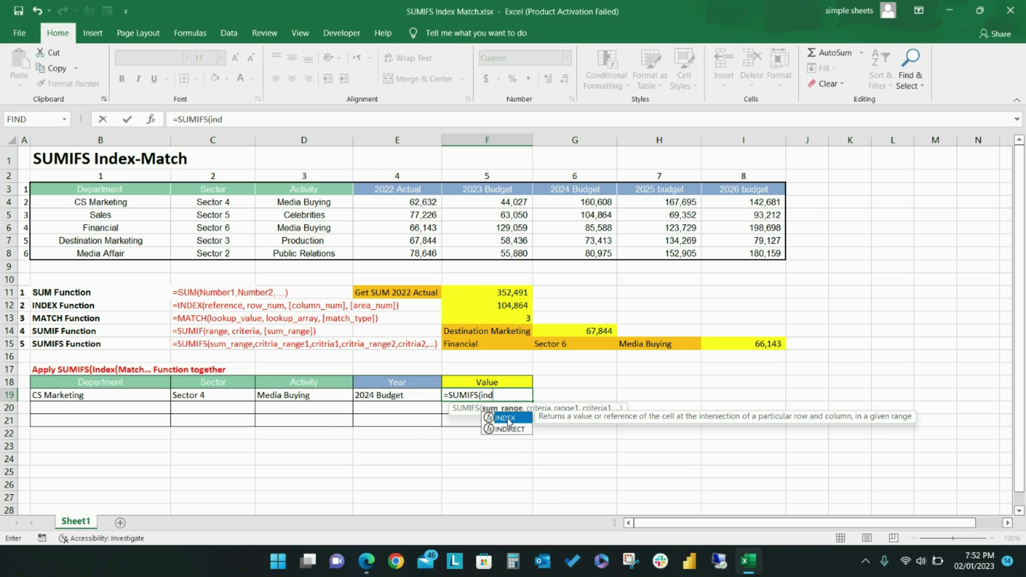
double_click(506, 418)
left_click_drag(402, 202, 781, 256)
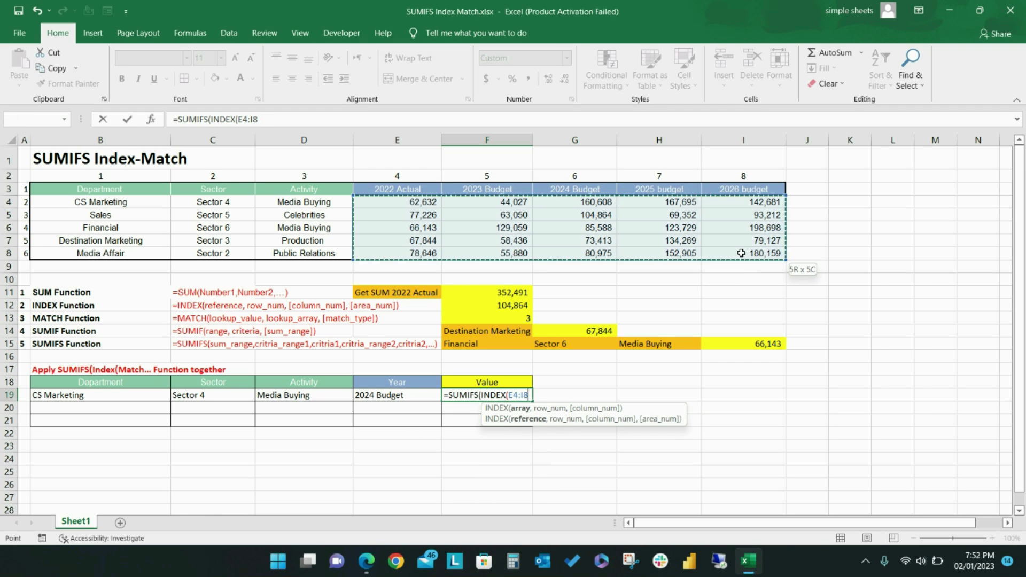
- Add MATCH(E19,E3:I3,0) as INDEX's column argument to pick the year column
type(",,")
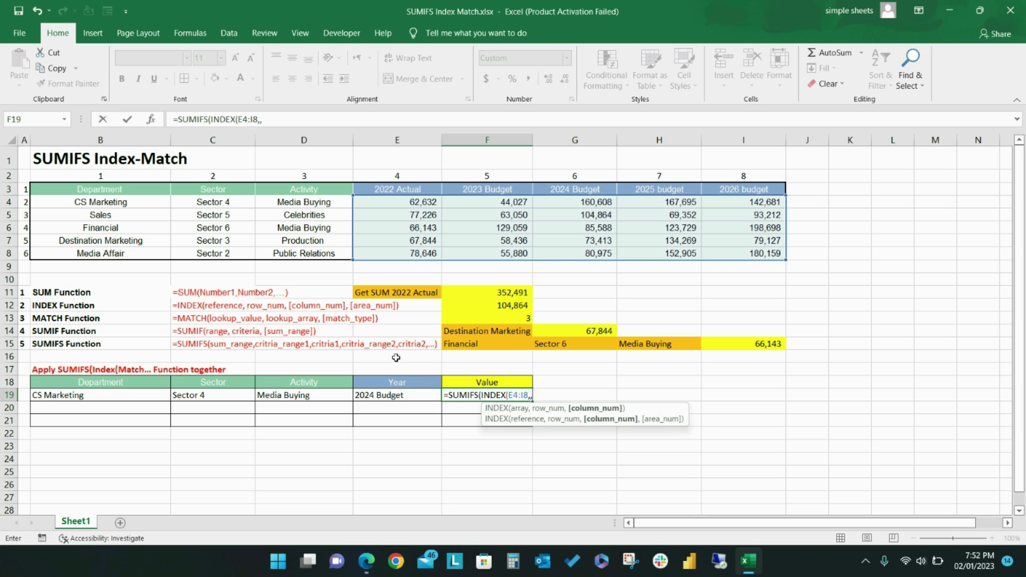
type("mat")
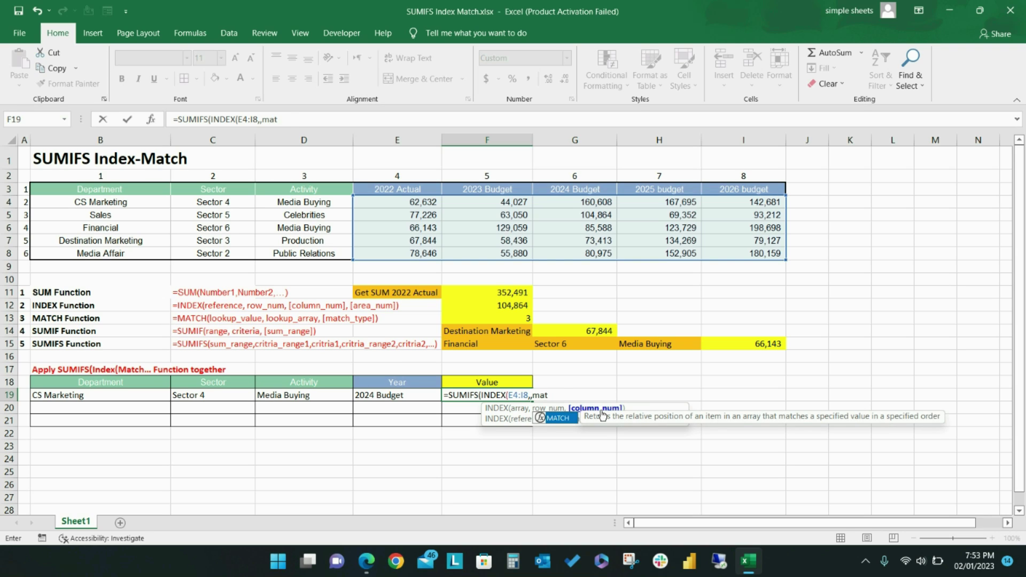
key("Tab")
left_click(395, 396)
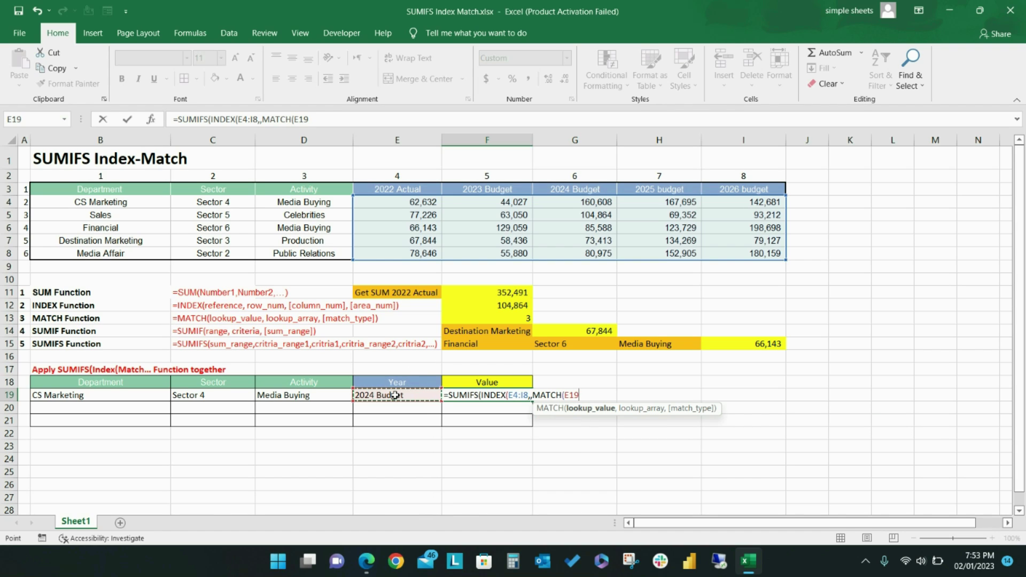
type(",")
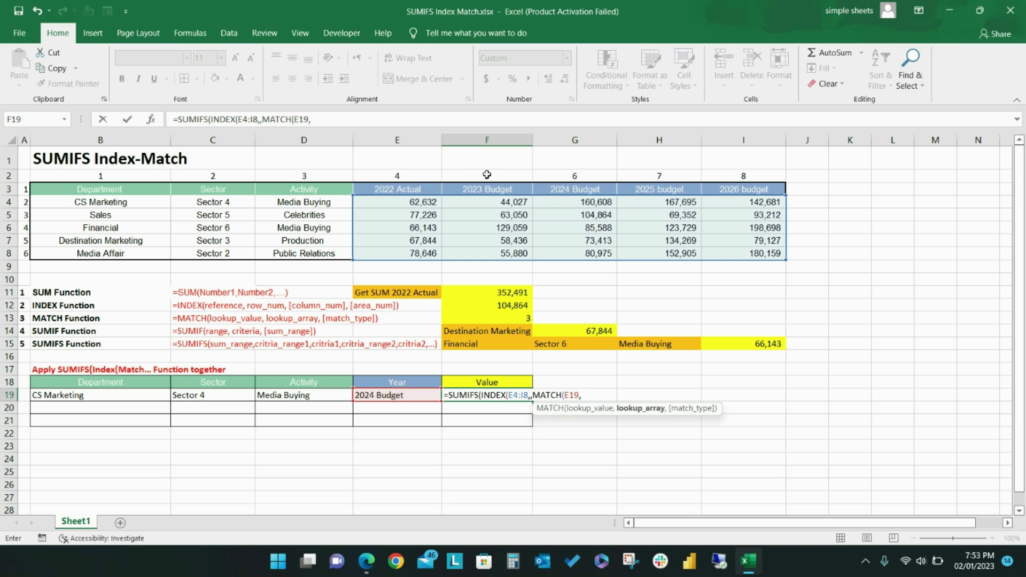
left_click_drag(403, 190, 691, 191)
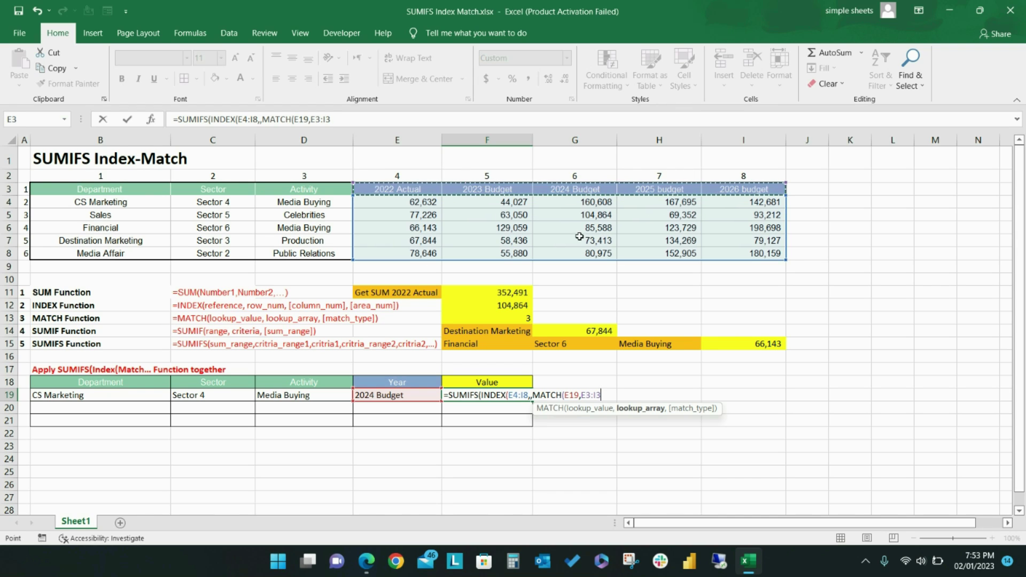
type(",")
double_click(642, 430)
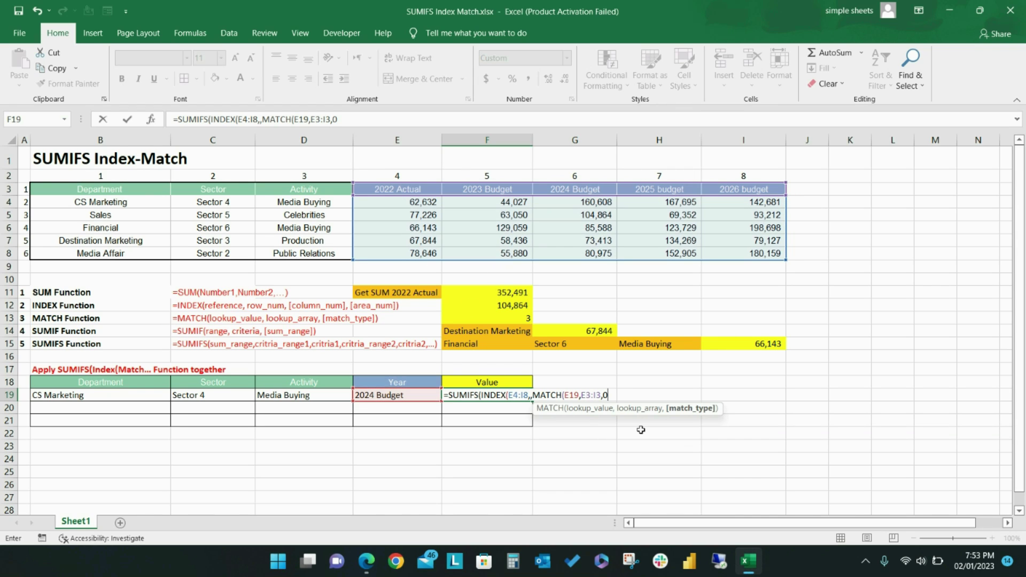
type(")")
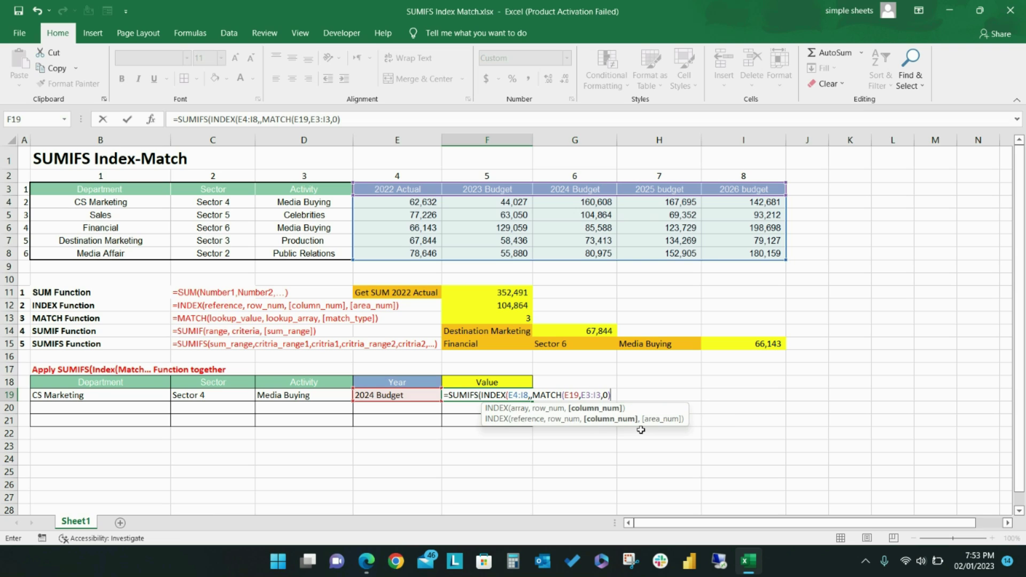
type(")")
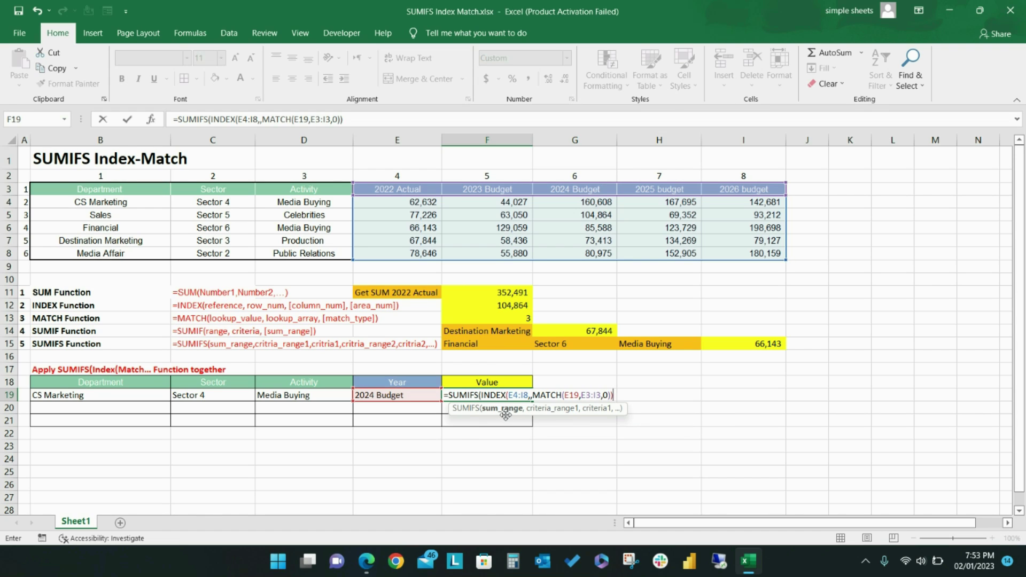
type(",")
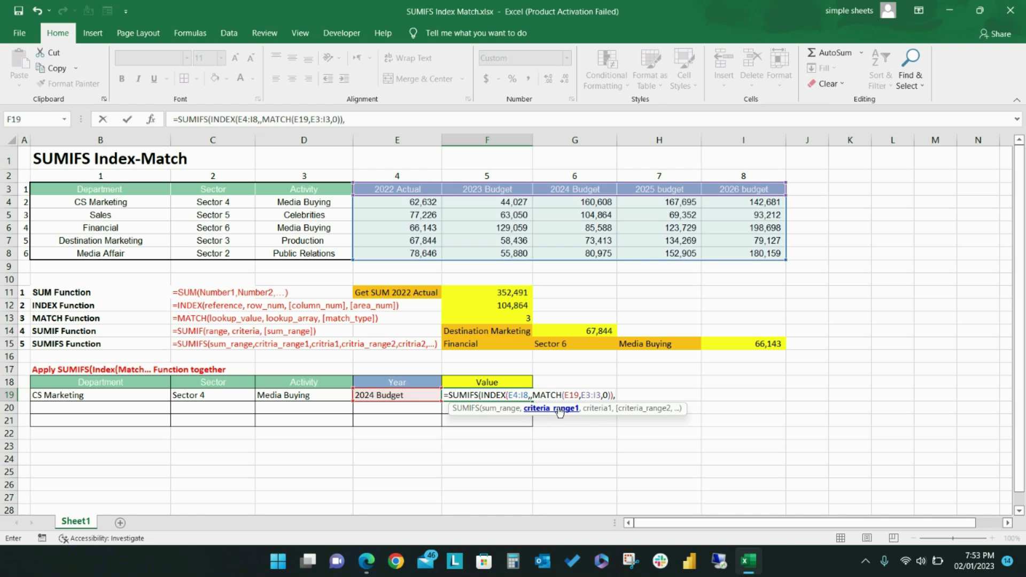
- Add criteria pairs B4:B8/B19, C4:C8/C19, D4:D8/D19 and commit, returning 160,608
left_click_drag(102, 202, 107, 252)
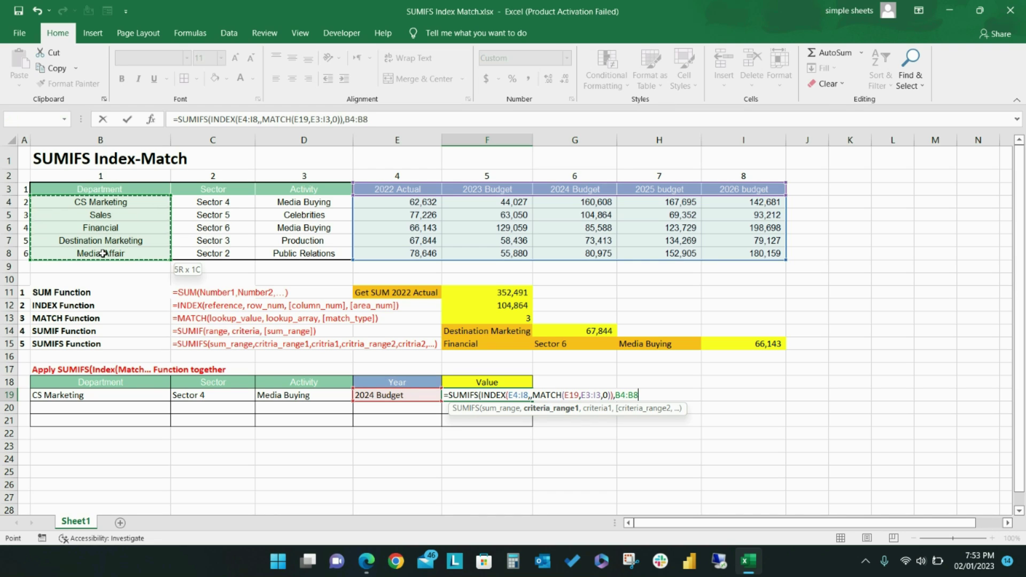
type(",")
left_click(132, 396)
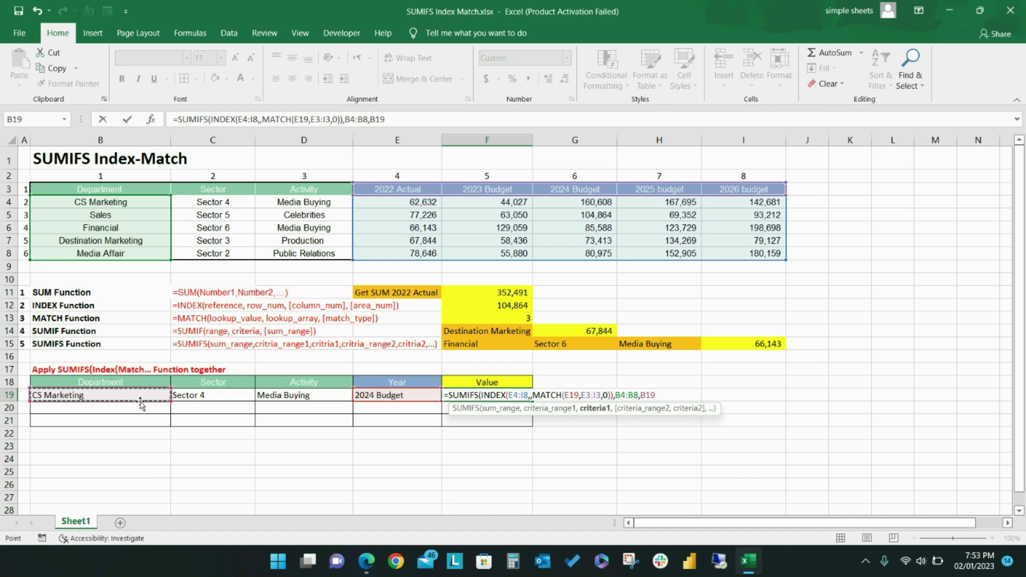
type(",")
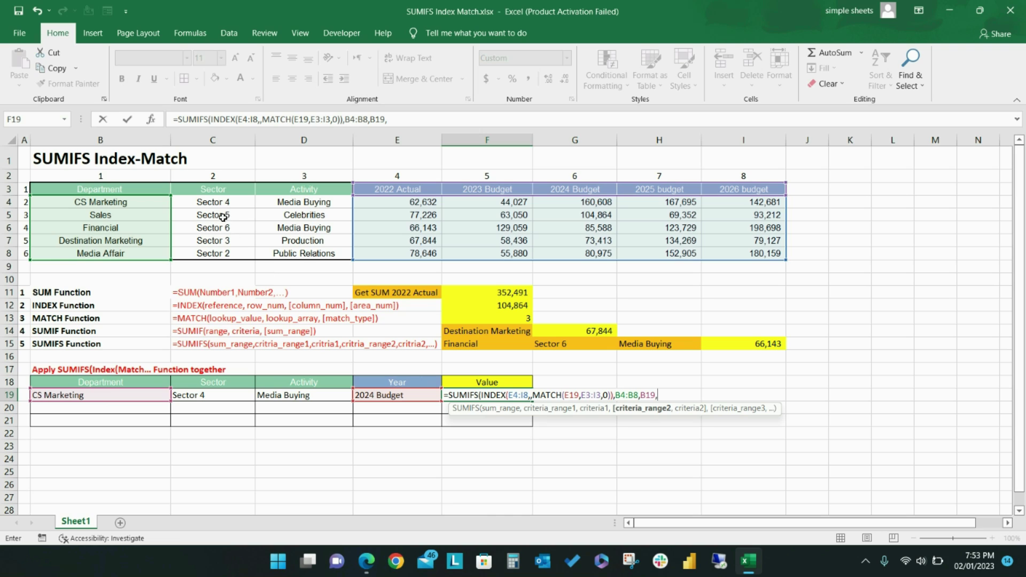
left_click_drag(219, 203, 224, 252)
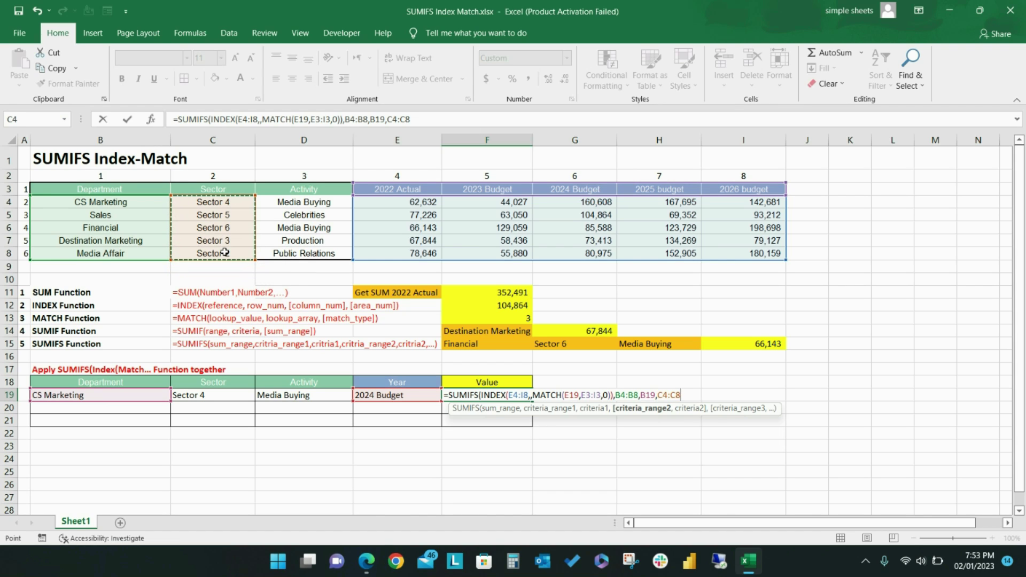
type(",")
left_click(213, 399)
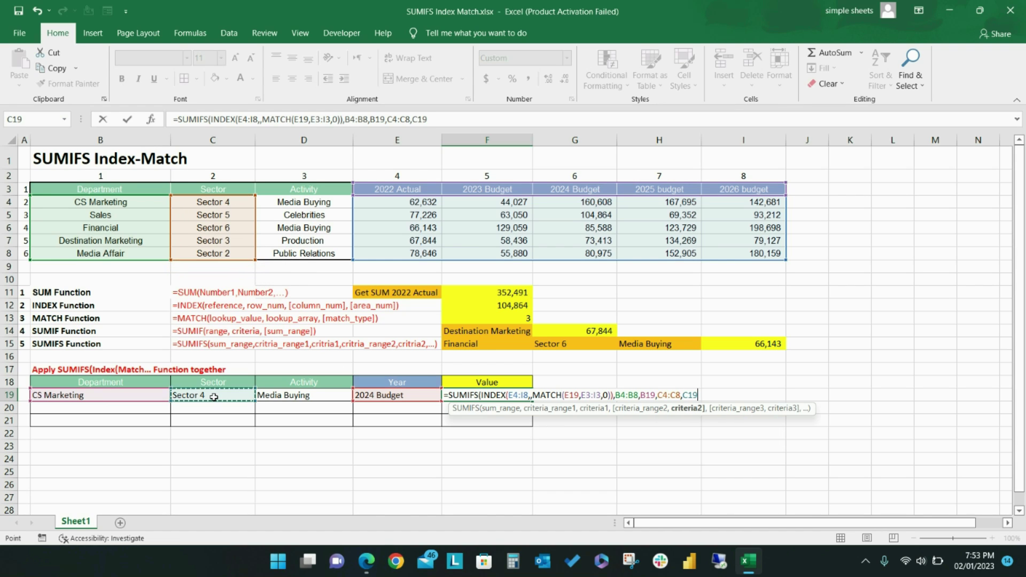
type(",")
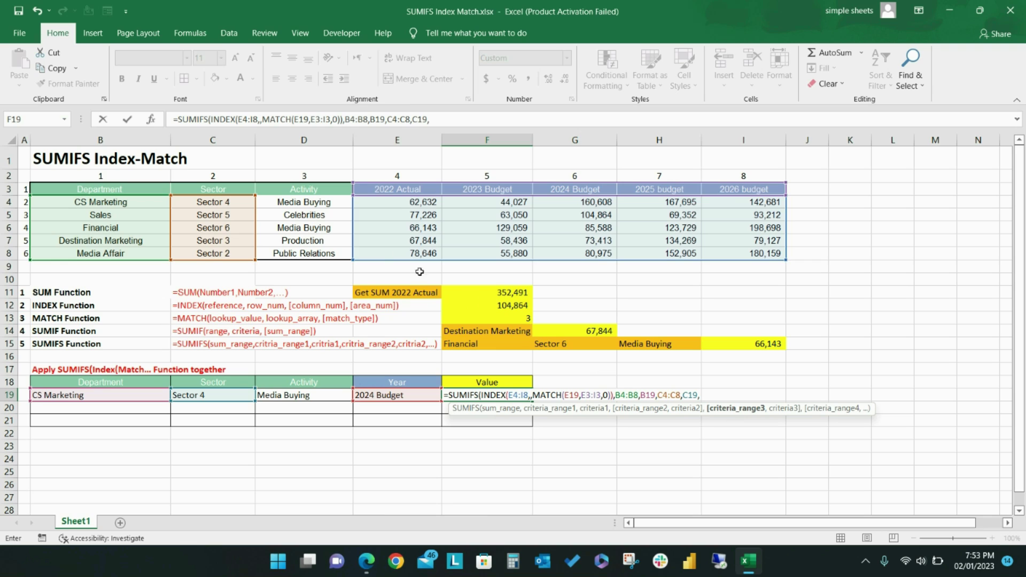
left_click_drag(317, 202, 319, 251)
type(",")
left_click(313, 398)
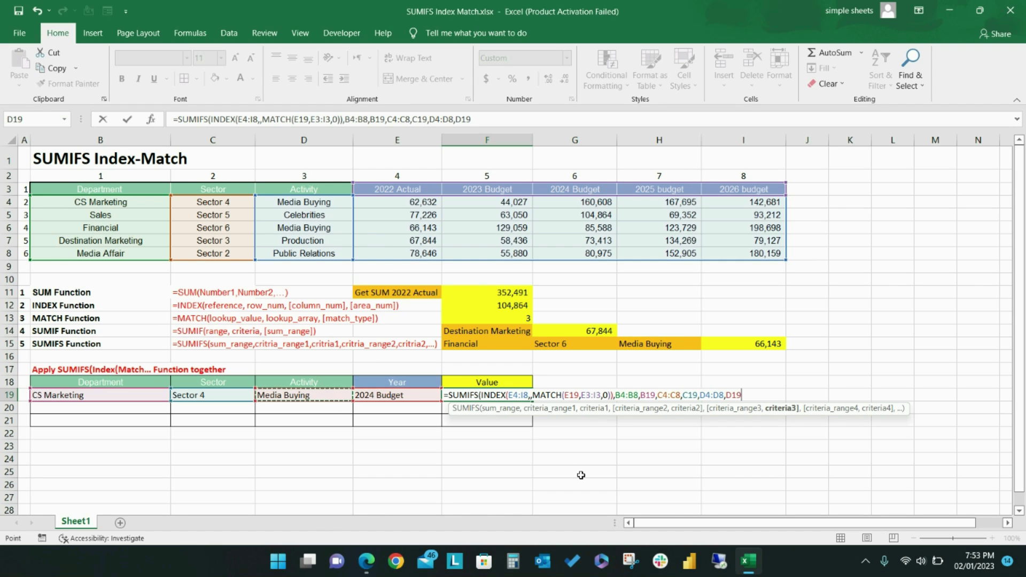
type(")")
key("Return")
- Switch E19 to 2025 budget, then to 2022 Actual, so F19 shows 62,632
left_click(395, 396)
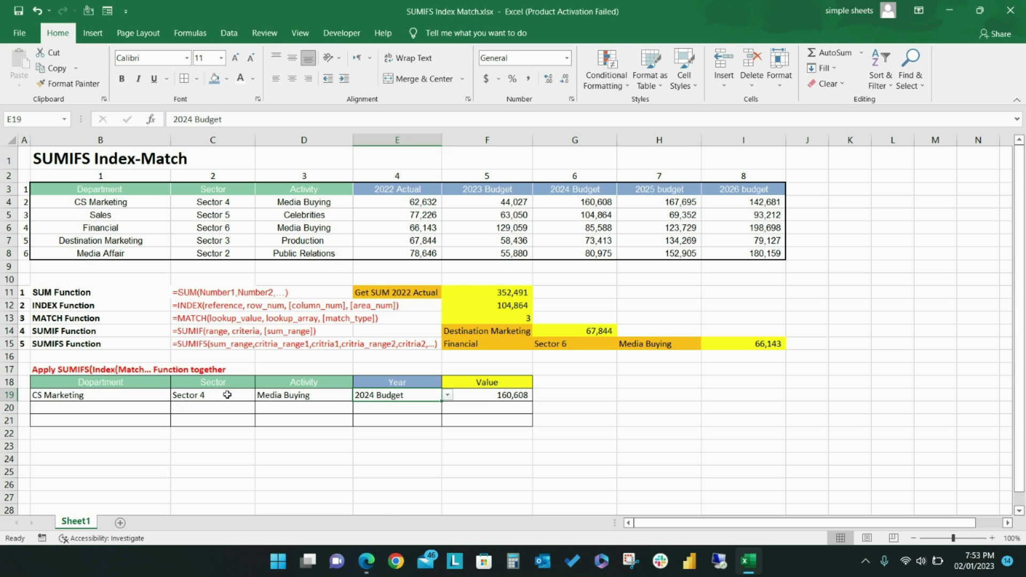
left_click(447, 395)
left_click(375, 434)
left_click(447, 395)
left_click(375, 406)
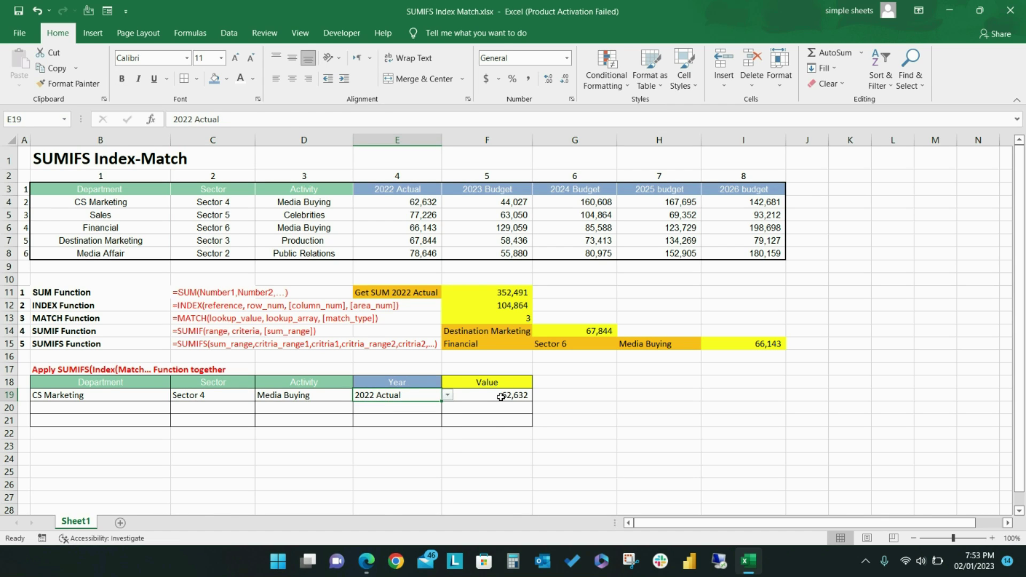